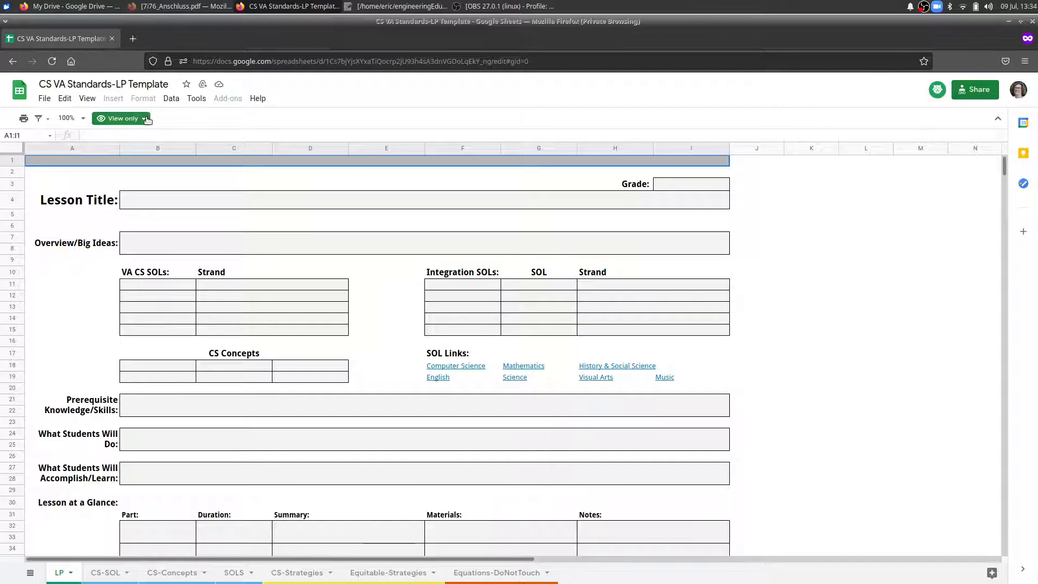
# Make a copy of the view-only lesson plan template in My Drive under the suggested name, and close the original.
pyautogui.click(120, 118)
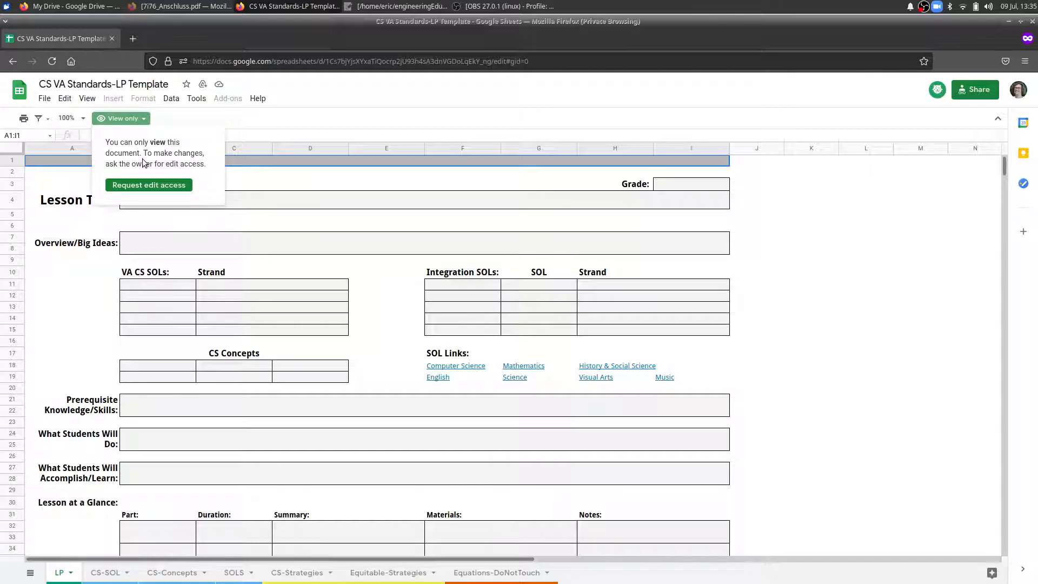
pyautogui.click(45, 99)
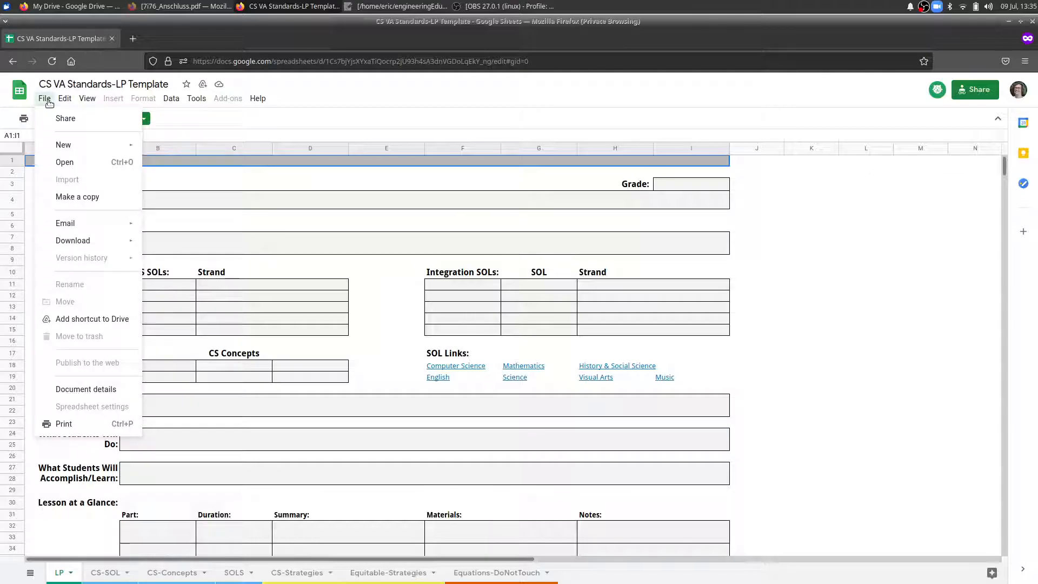
pyautogui.click(90, 198)
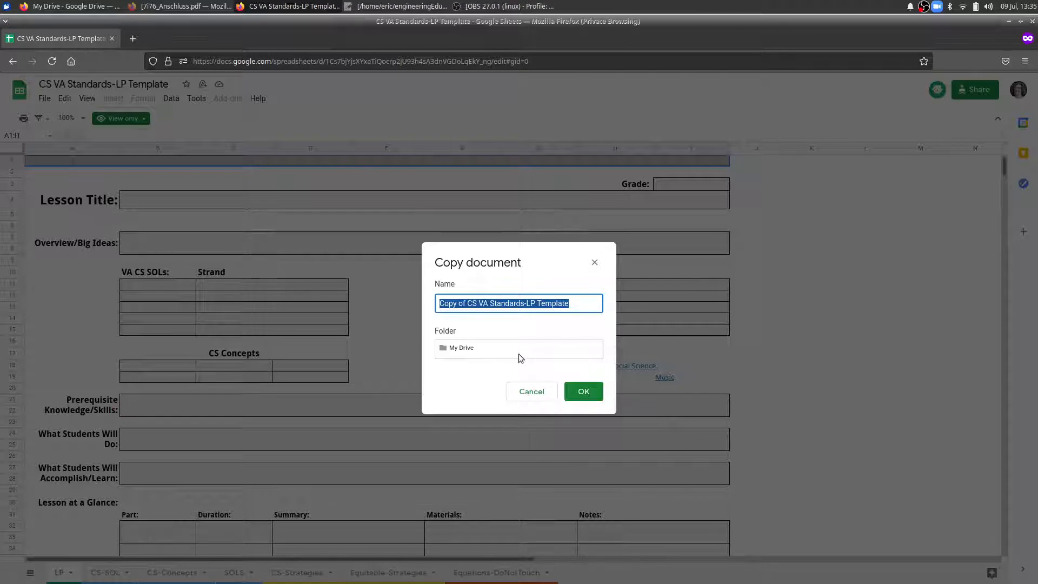
pyautogui.click(585, 394)
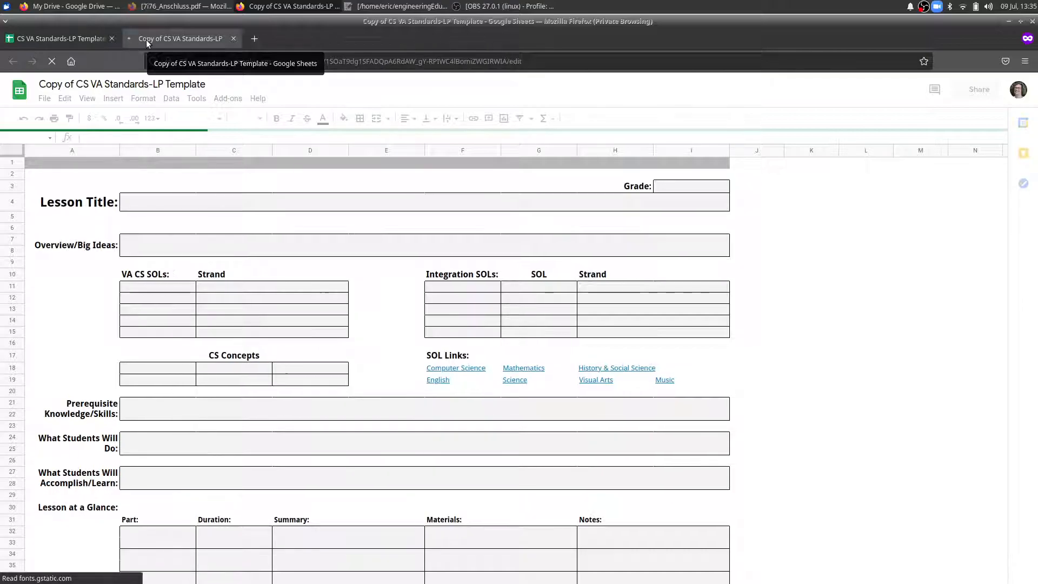
pyautogui.click(69, 39)
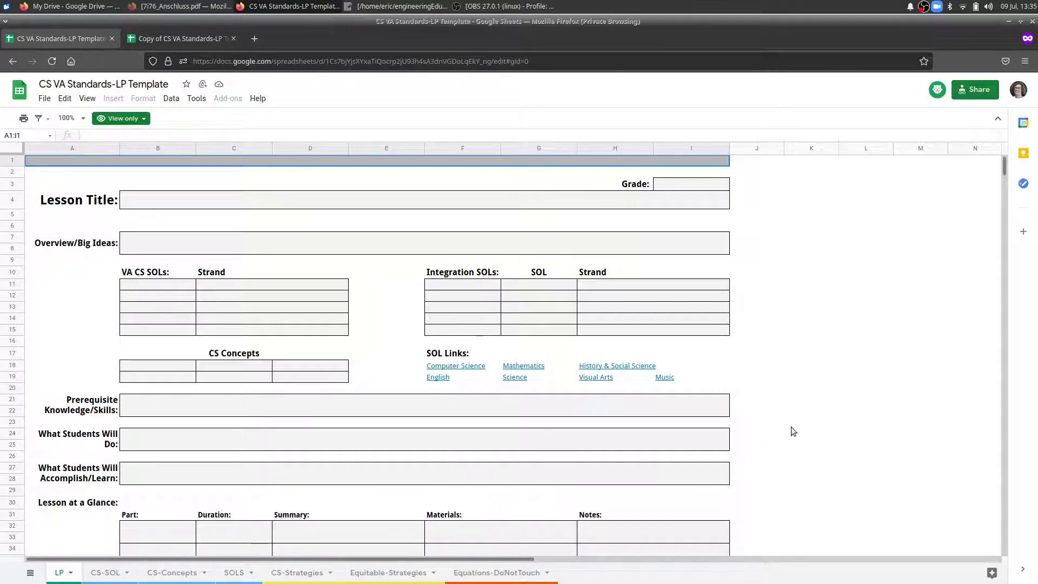
pyautogui.click(112, 38)
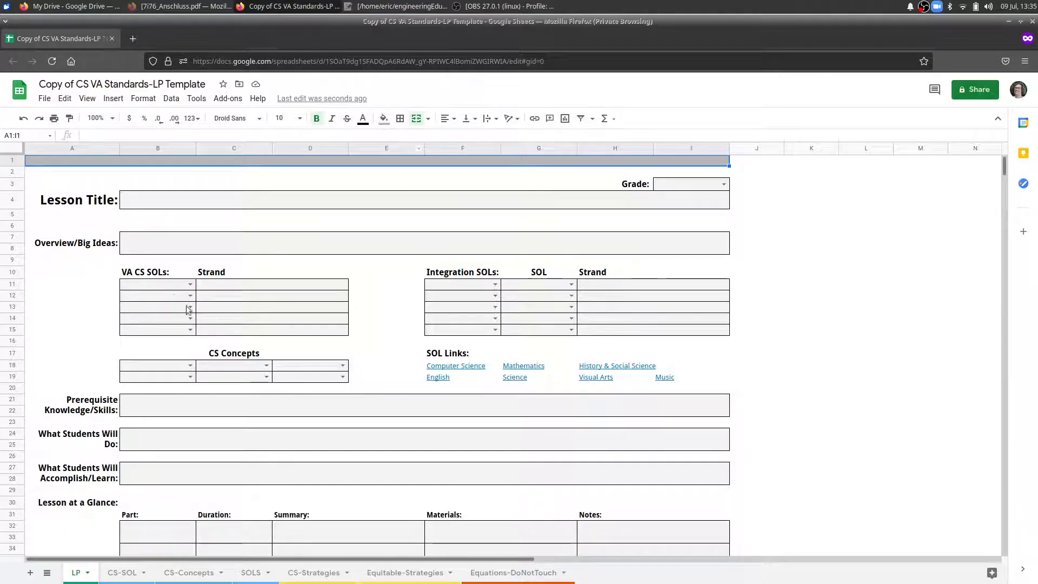
# Rename the copied spreadsheet as "Video CS VA Standards-LP Template".
pyautogui.click(74, 84)
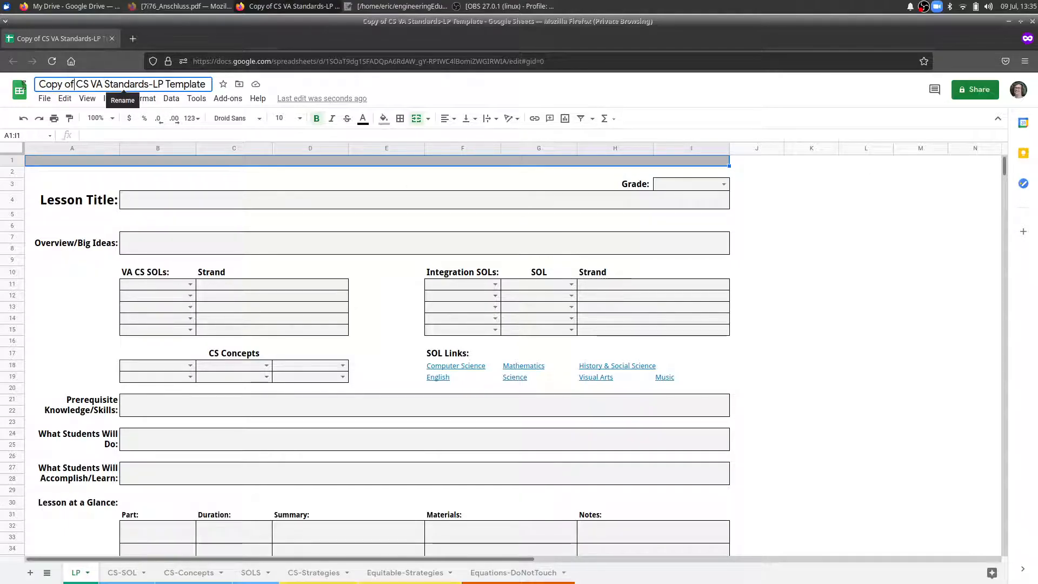
pyautogui.moveTo(76, 84); pyautogui.dragTo(36, 84)
pyautogui.write('Video')
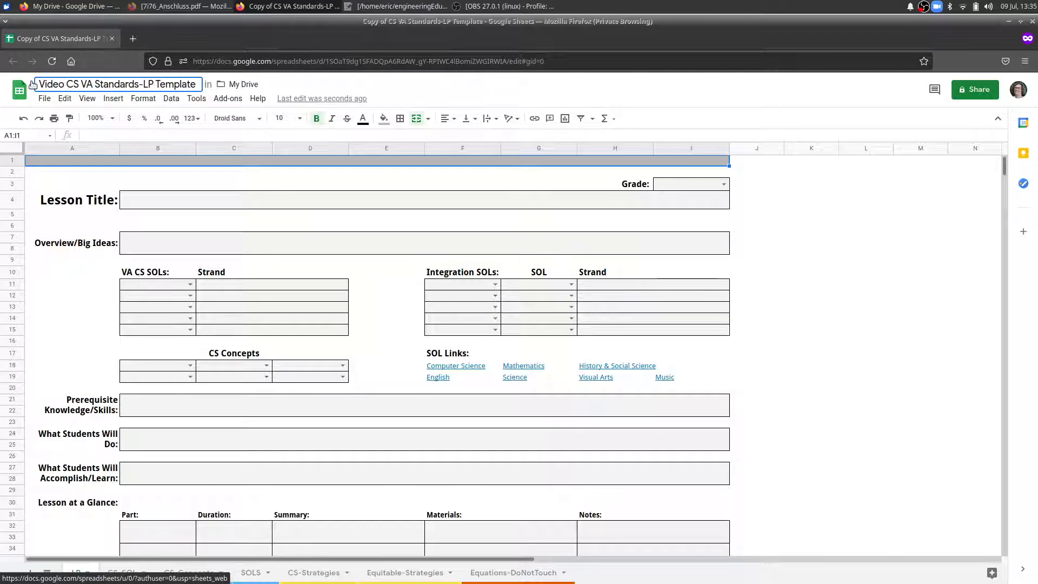
pyautogui.click(774, 284)
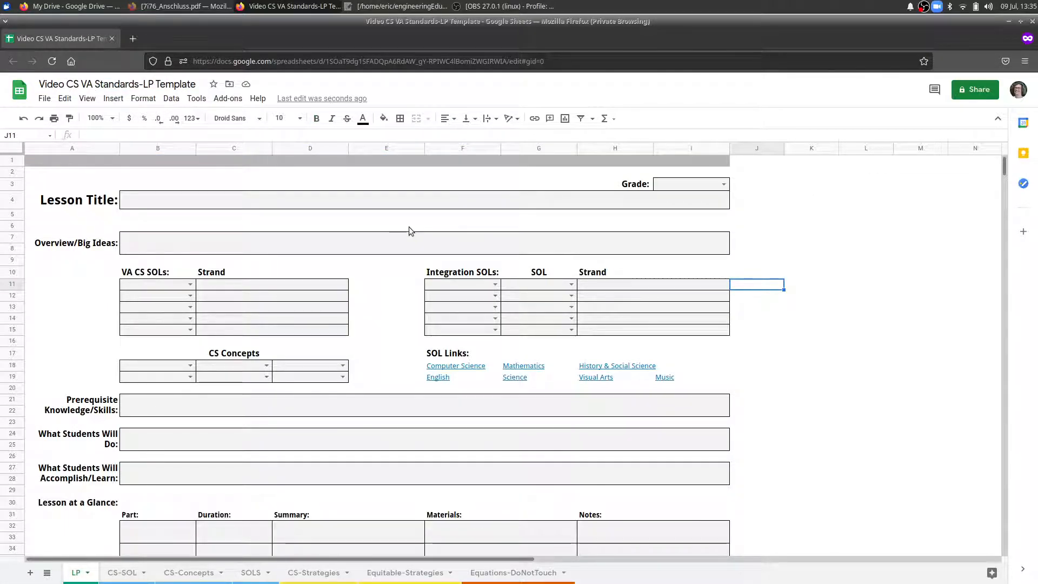
# Set the lesson plan's grade to 3 and enter "Lesson Title" as the lesson title.
pyautogui.click(724, 184)
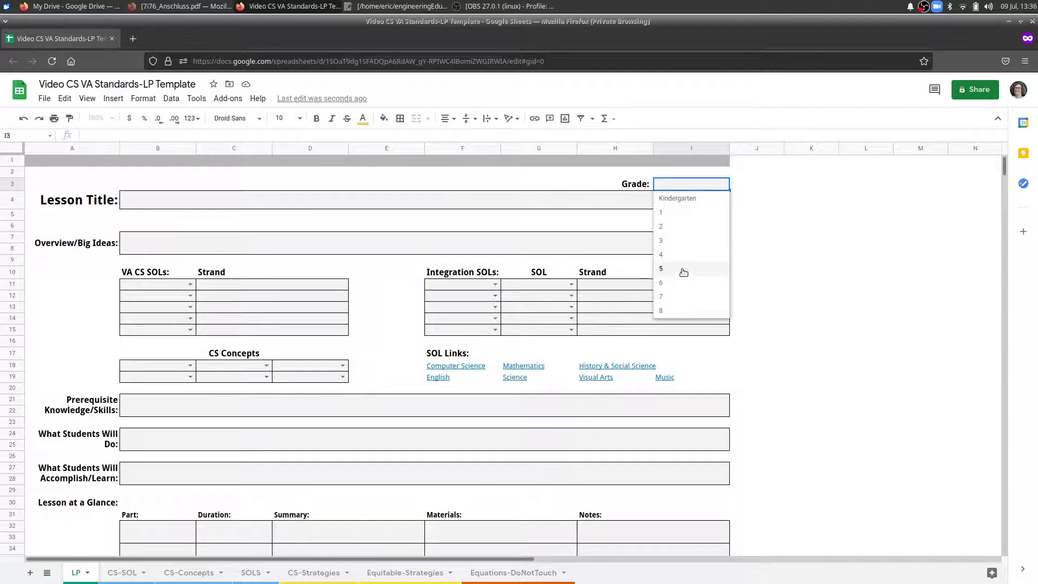
pyautogui.click(689, 241)
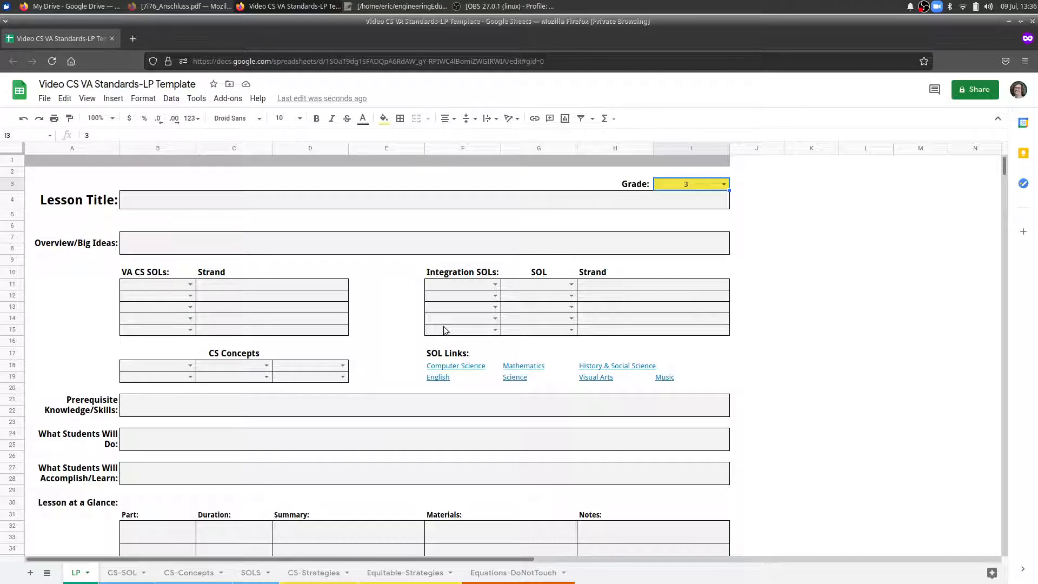
pyautogui.click(167, 204)
pyautogui.doubleClick(155, 202)
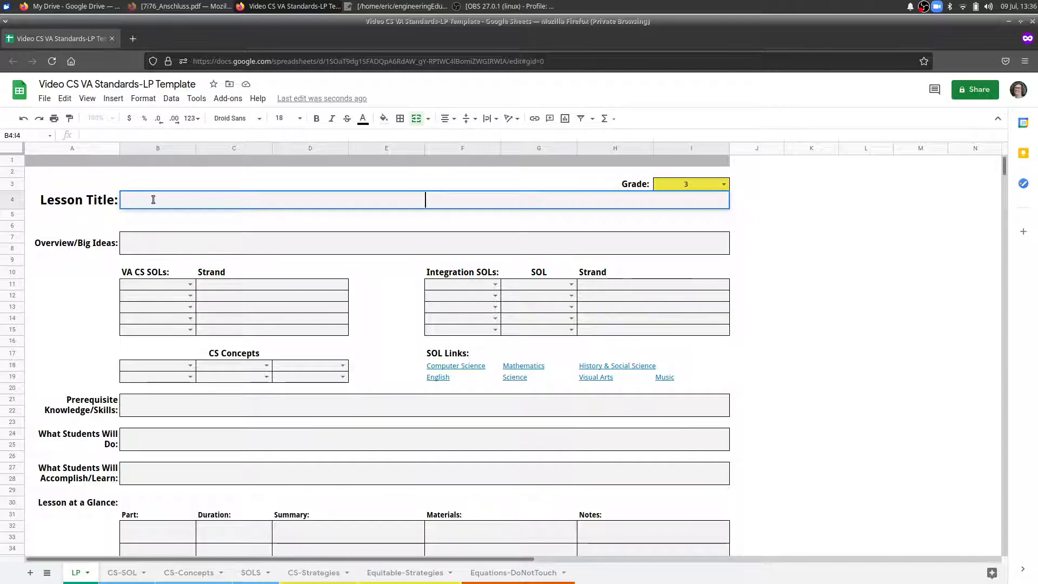
pyautogui.write('Lesson Title')
# Enter "This is the big idesas" as the lesson's Overview/Big Ideas text.
pyautogui.doubleClick(219, 250)
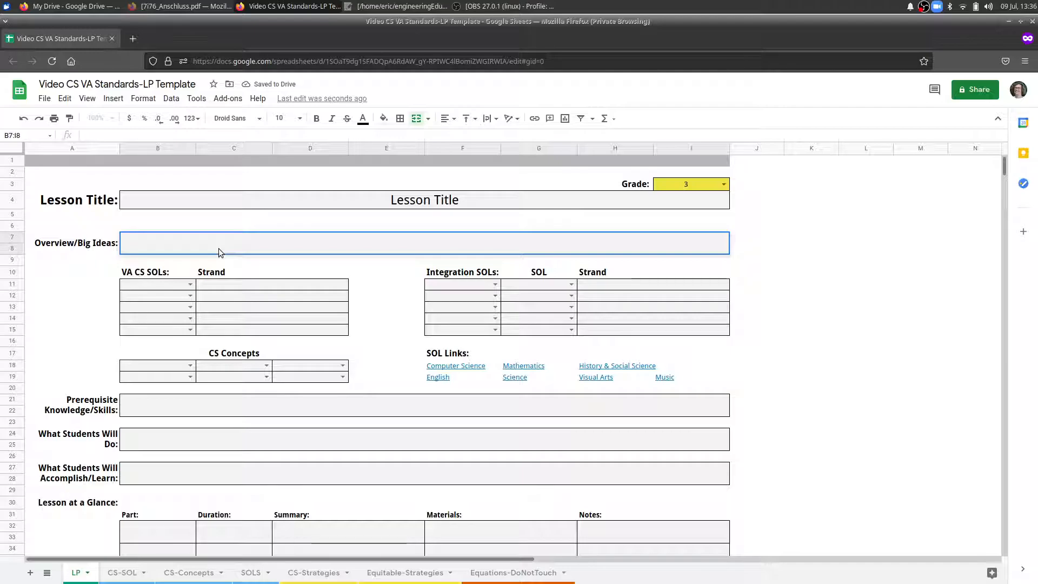
pyautogui.write('This is the big ides')
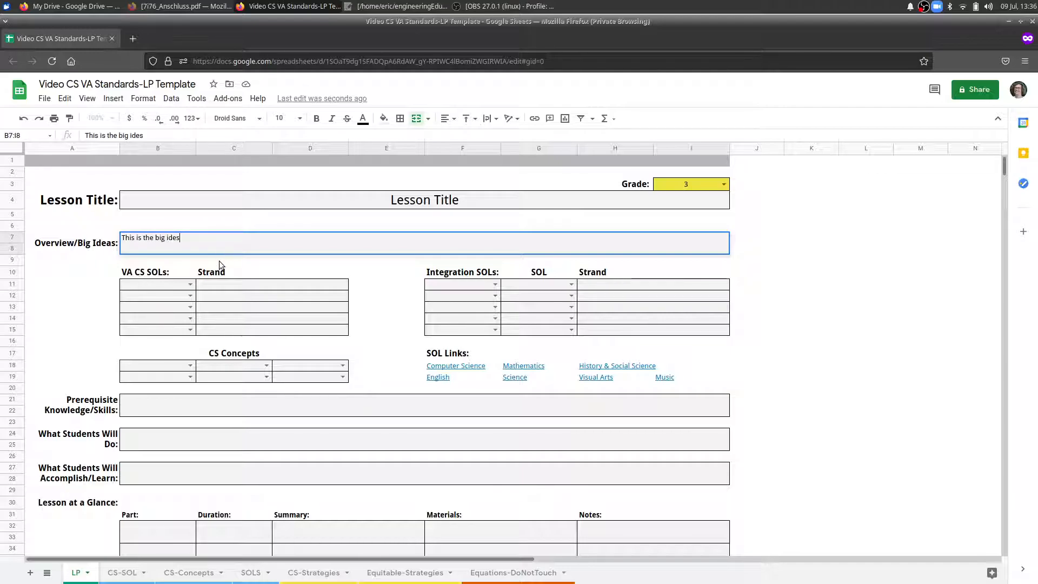
pyautogui.write('a')
pyautogui.press('BackSpace')
pyautogui.press('BackSpace')
pyautogui.write('as')
# Consult the grade 3 standards on the CS-SOL sheet, and set the first two VA CS SOLs to 3.8 and 3.13.
pyautogui.click(190, 285)
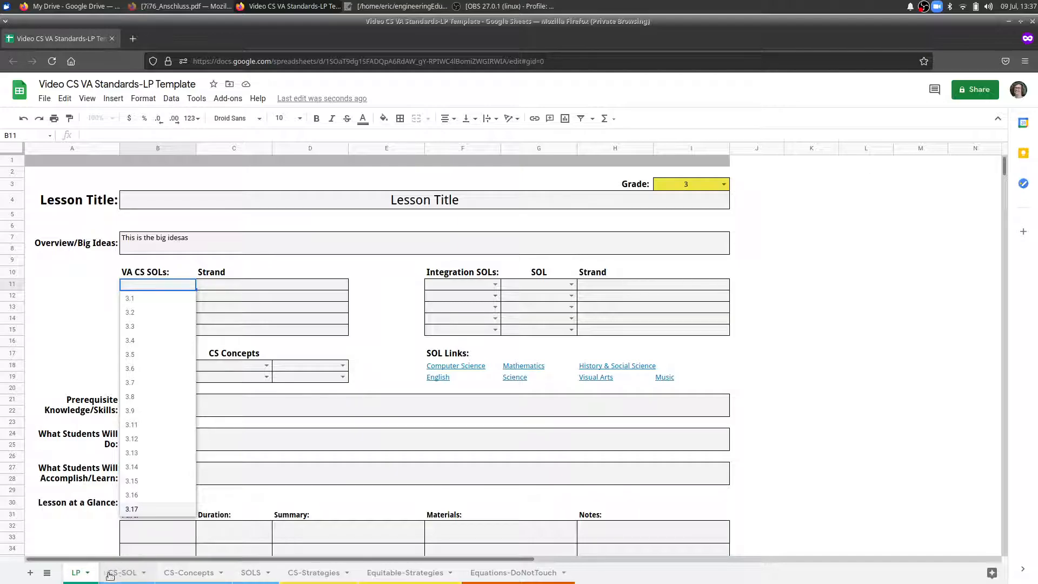
pyautogui.click(134, 574)
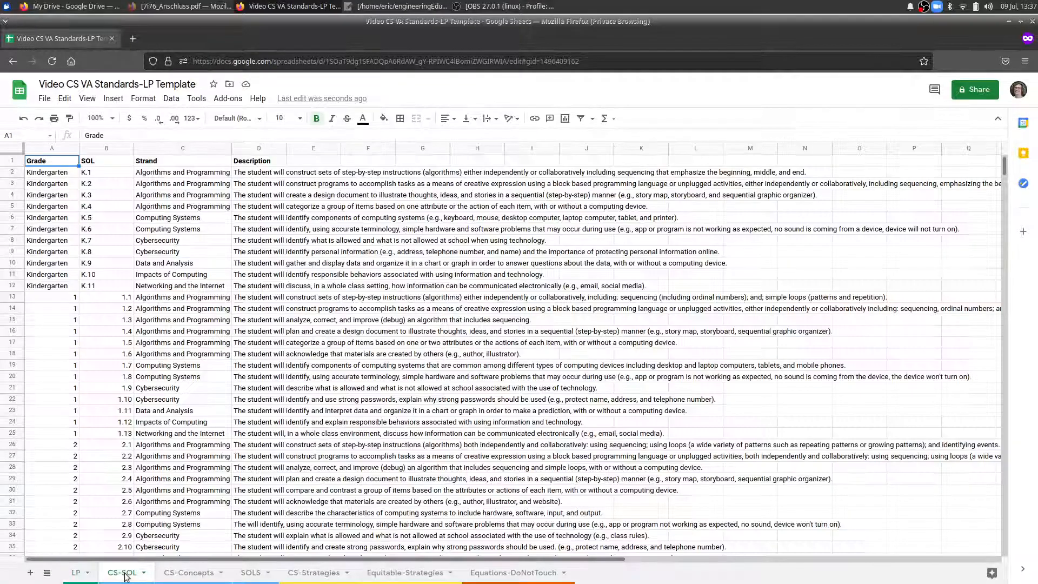
pyautogui.scroll(-8, 107, 216)
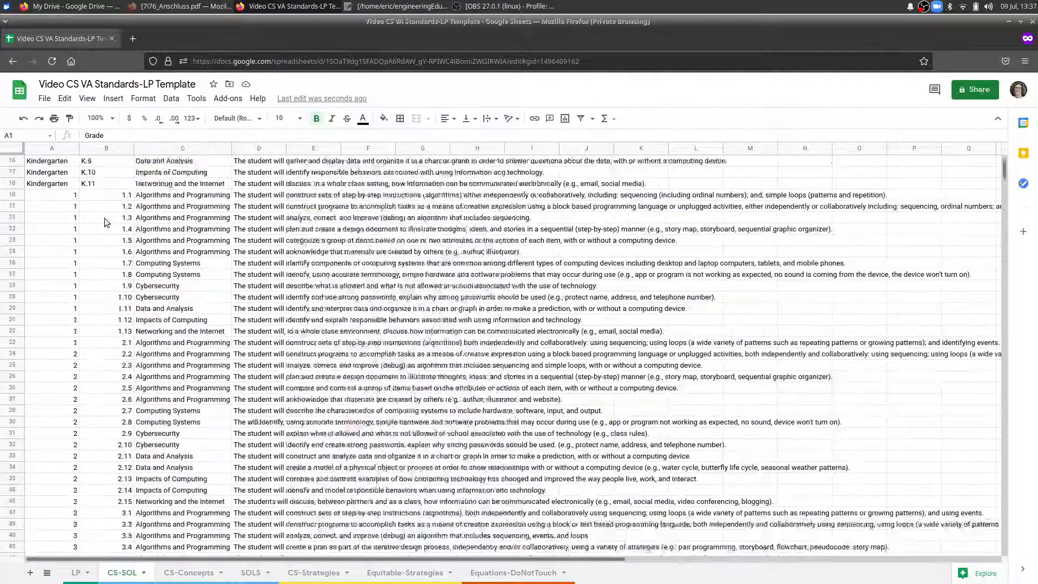
pyautogui.click(64, 347)
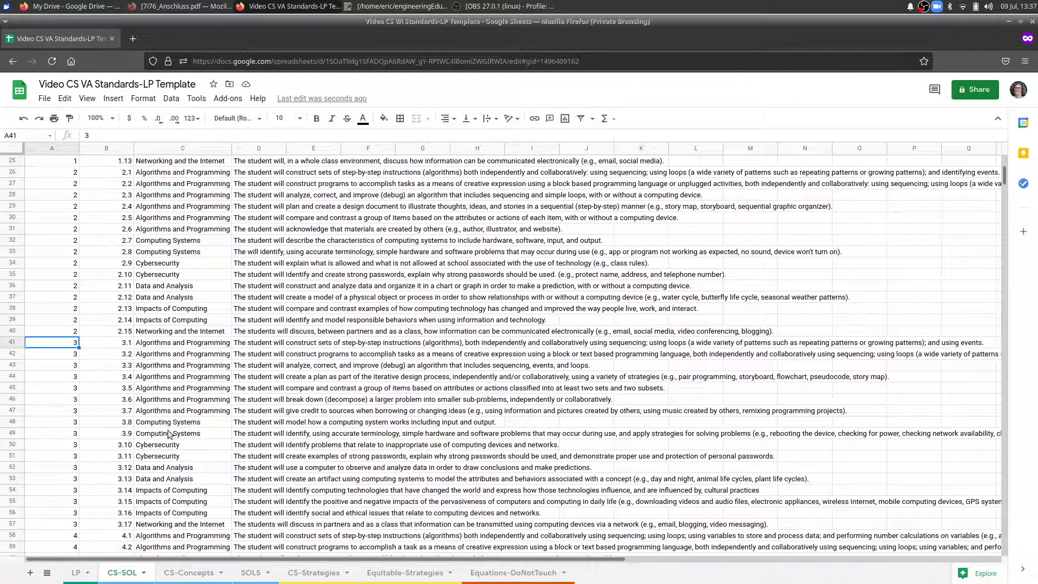
pyautogui.click(76, 574)
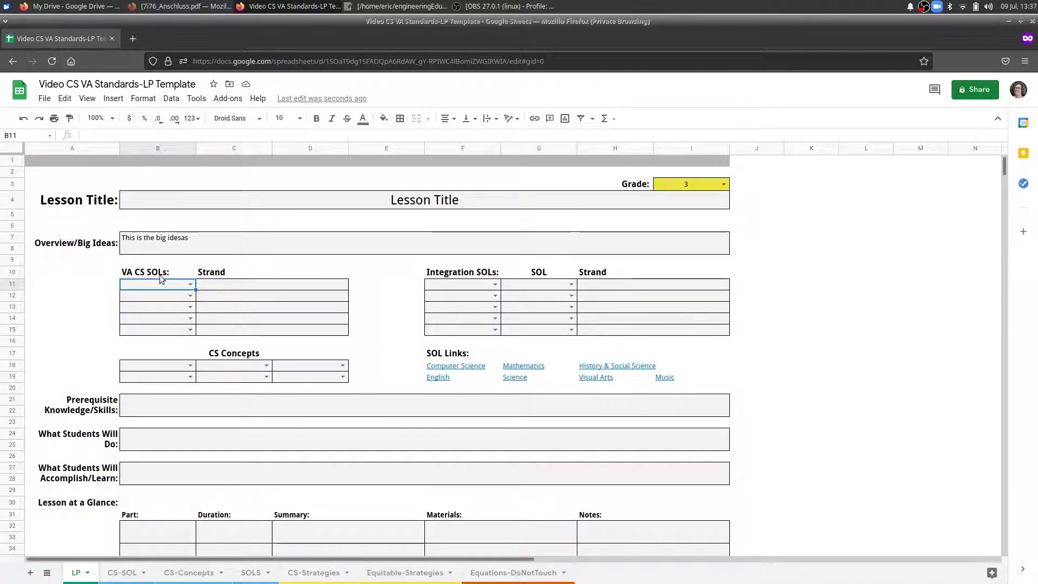
pyautogui.click(191, 285)
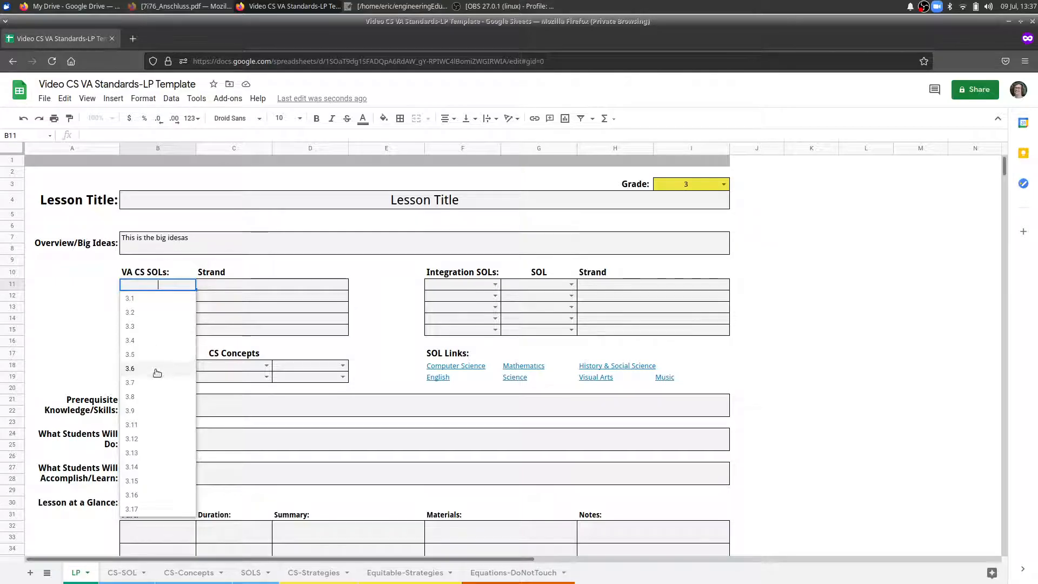
pyautogui.click(157, 399)
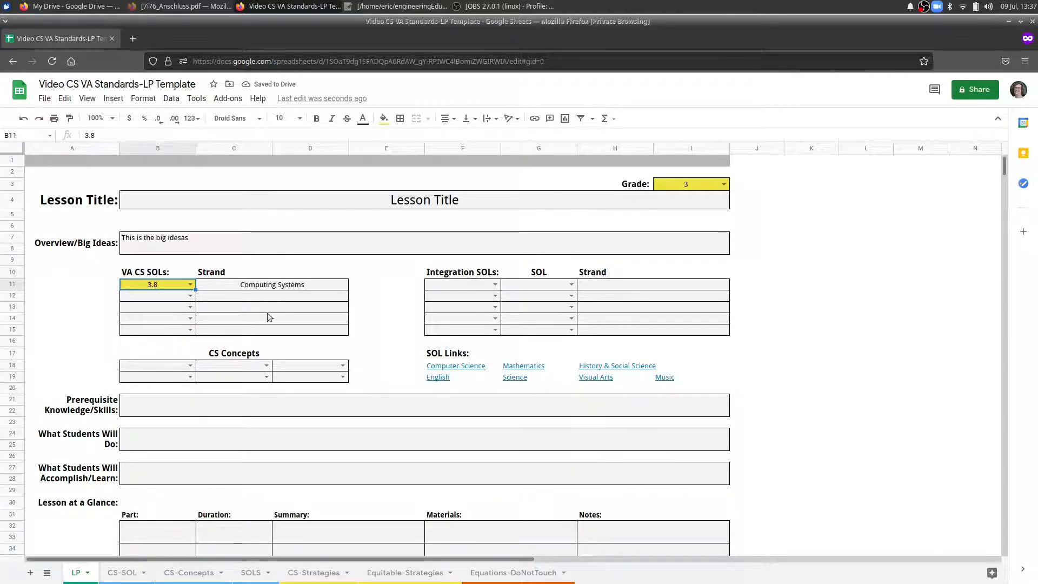
pyautogui.click(189, 296)
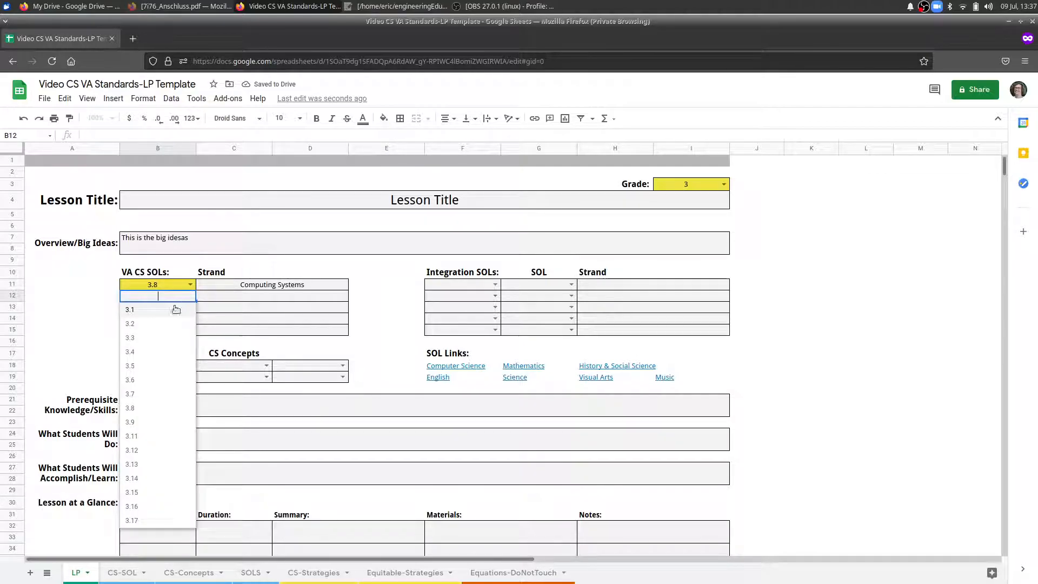
pyautogui.click(157, 463)
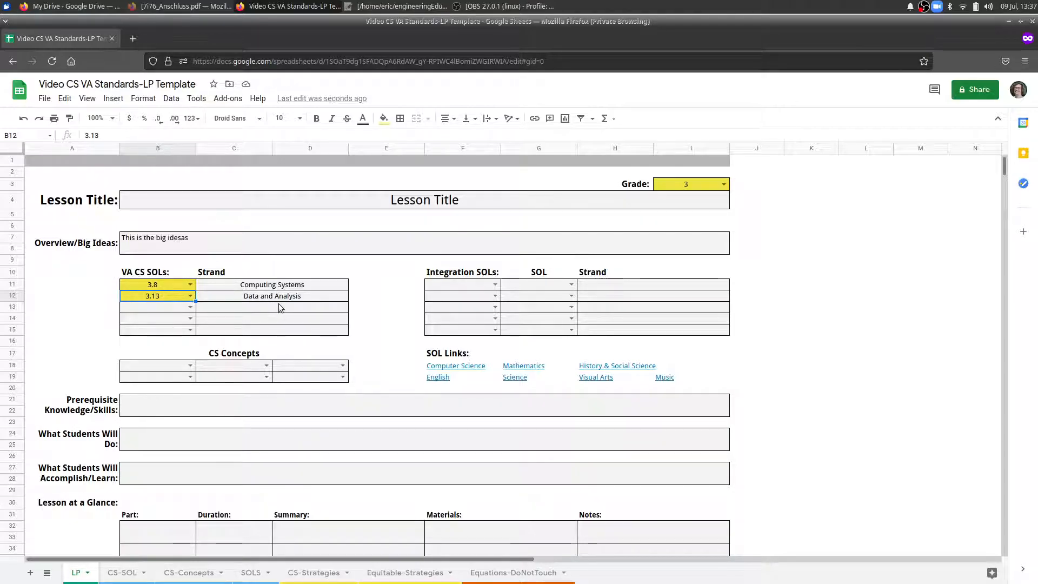
# Choose Computing device and Blog as the first two CS Concepts.
pyautogui.click(187, 367)
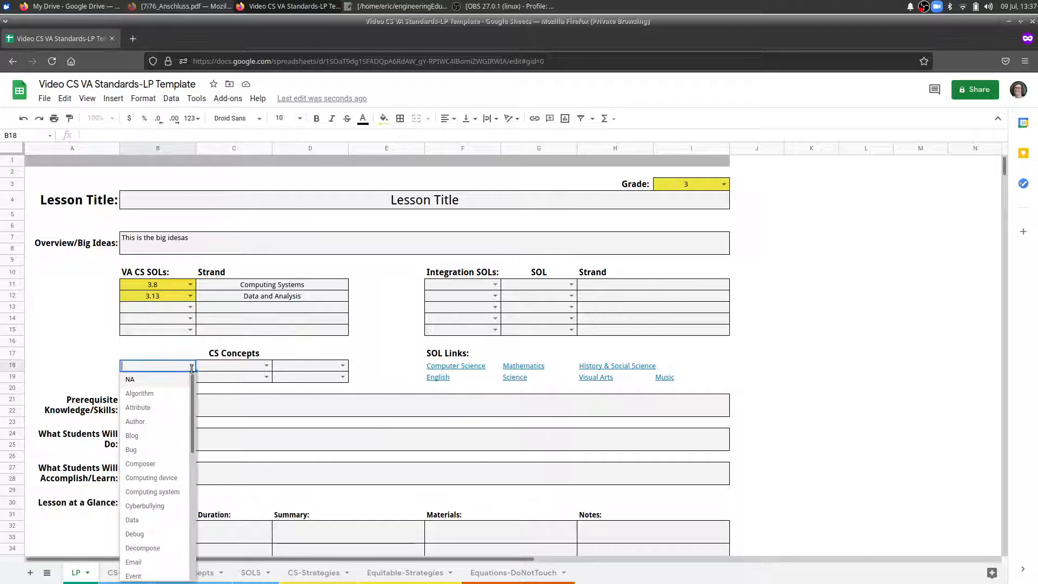
pyautogui.click(165, 477)
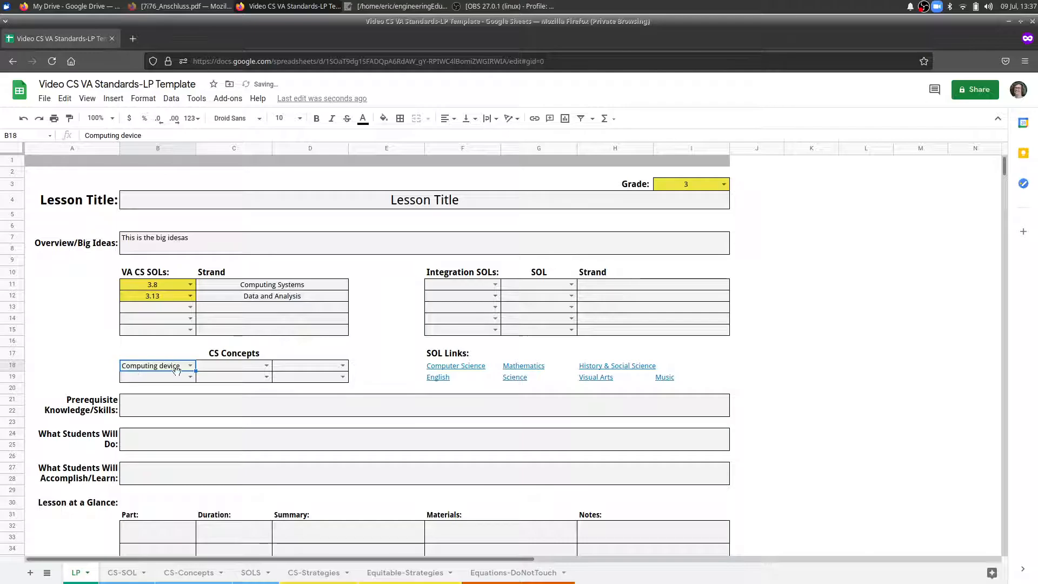
pyautogui.click(267, 366)
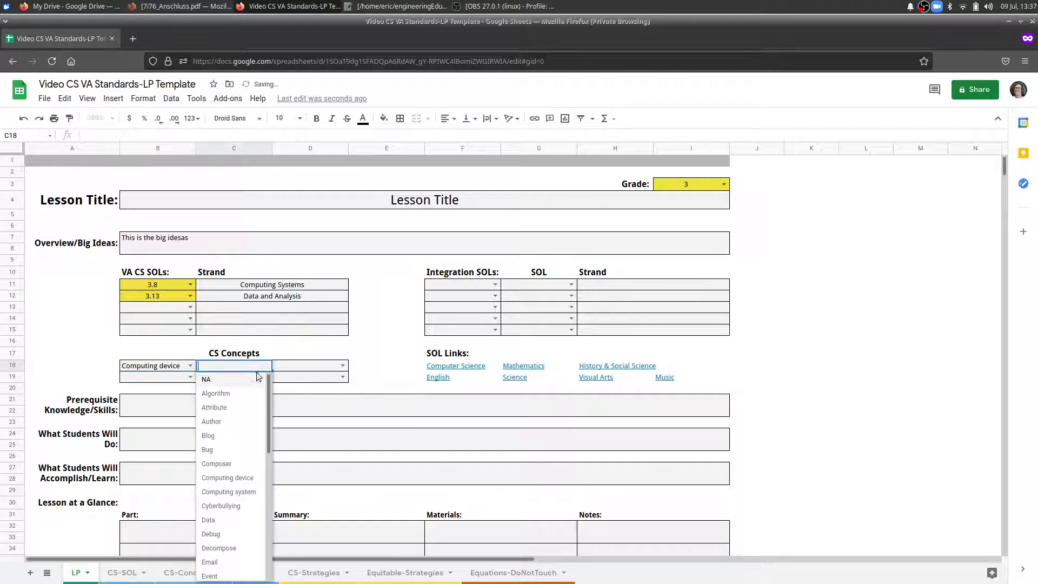
pyautogui.click(242, 435)
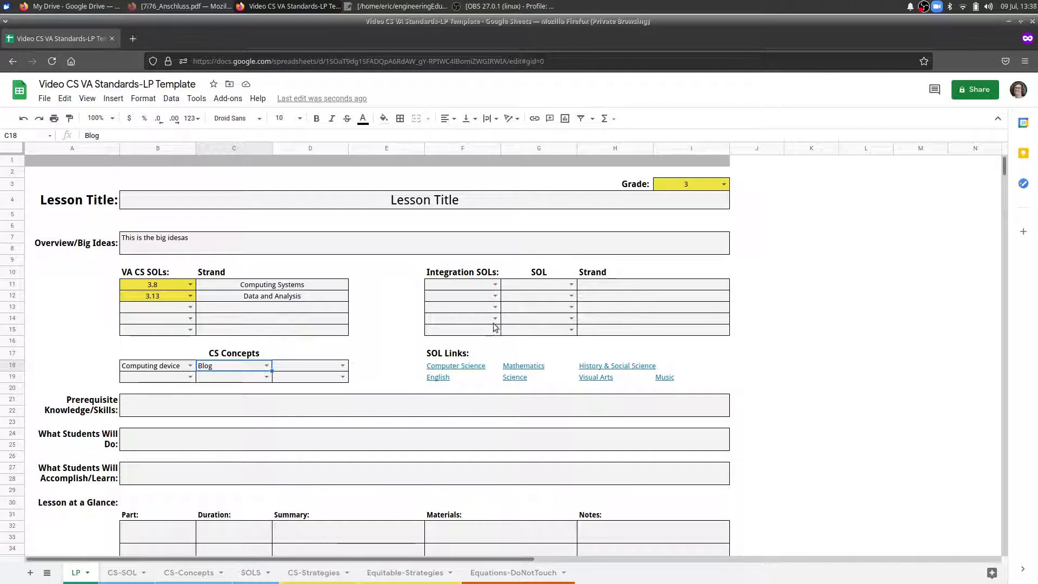
# Set the first Integration SOL to Science 3.2, consulting the grade 3 Science standards on the SOLS sheet.
pyautogui.click(494, 284)
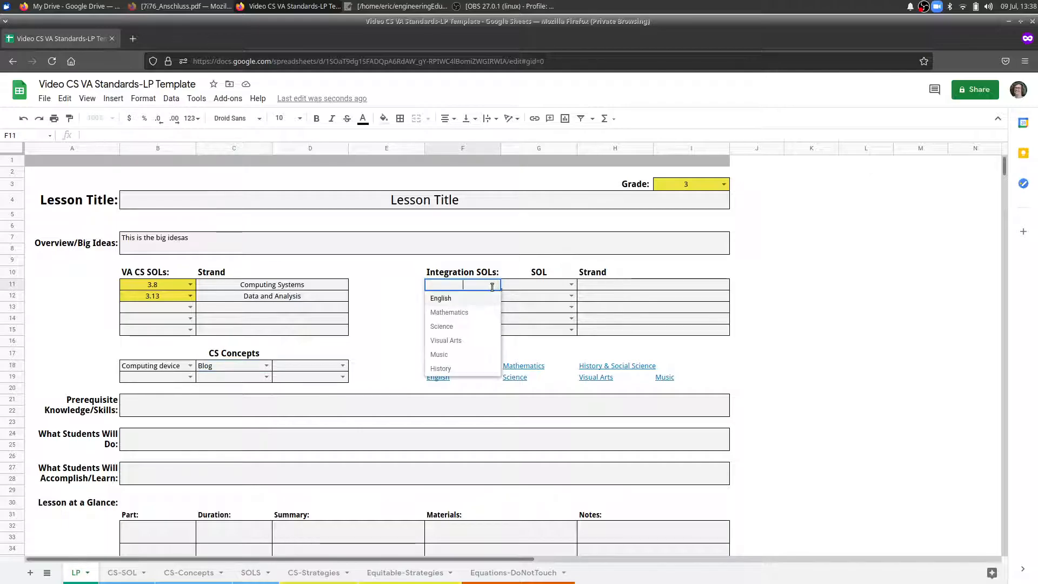
pyautogui.click(460, 330)
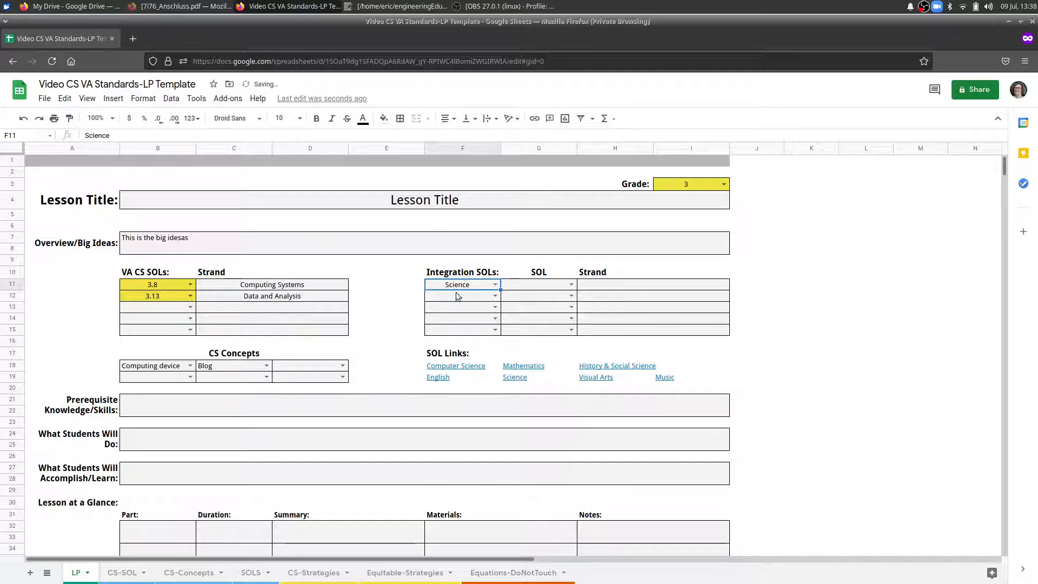
pyautogui.click(572, 285)
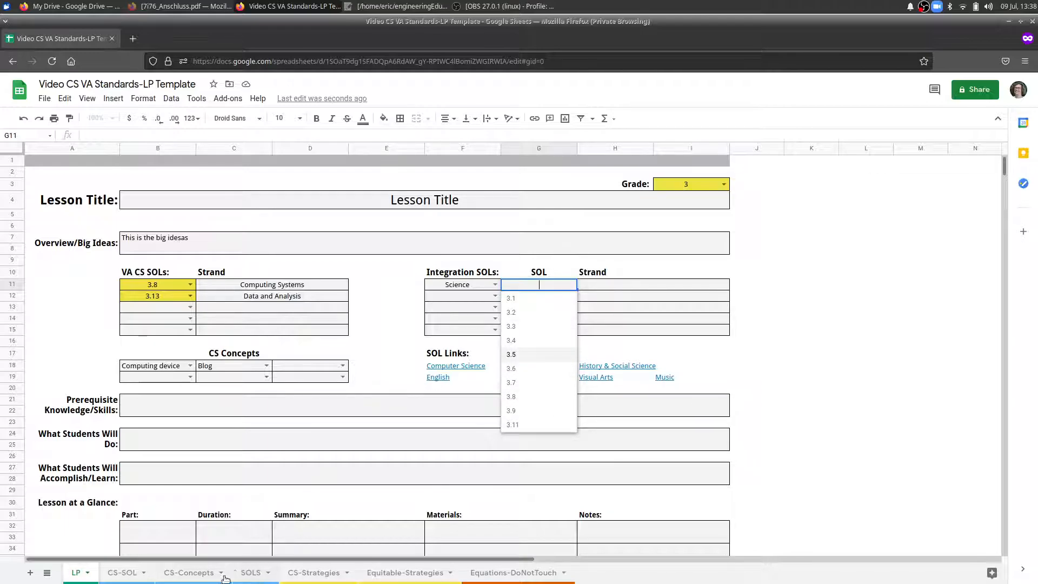
pyautogui.click(247, 577)
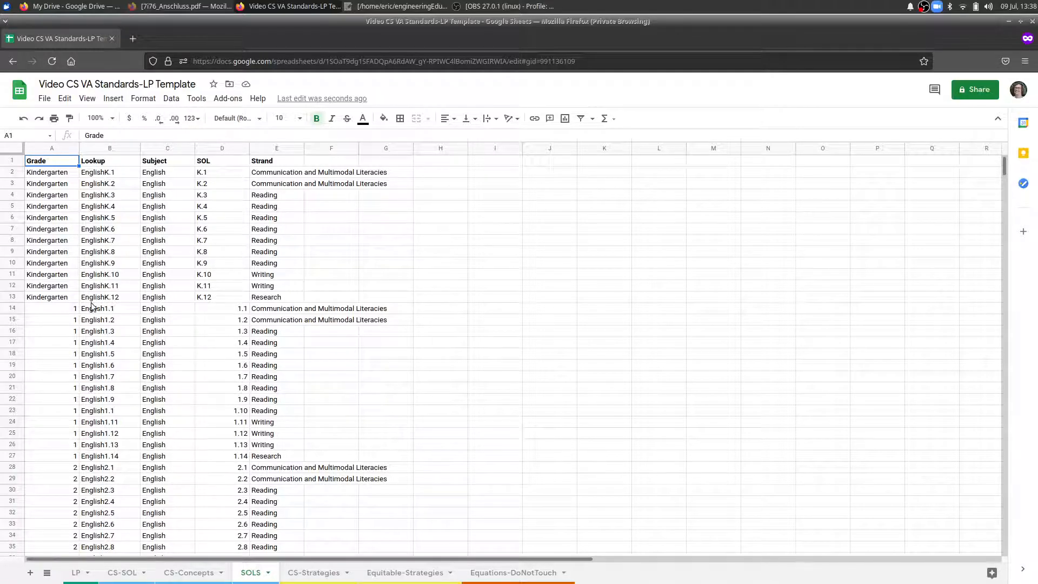
pyautogui.scroll(-20, 91, 306)
pyautogui.scroll(-20, 53, 309)
pyautogui.scroll(-4, 69, 349)
pyautogui.scroll(2, 53, 350)
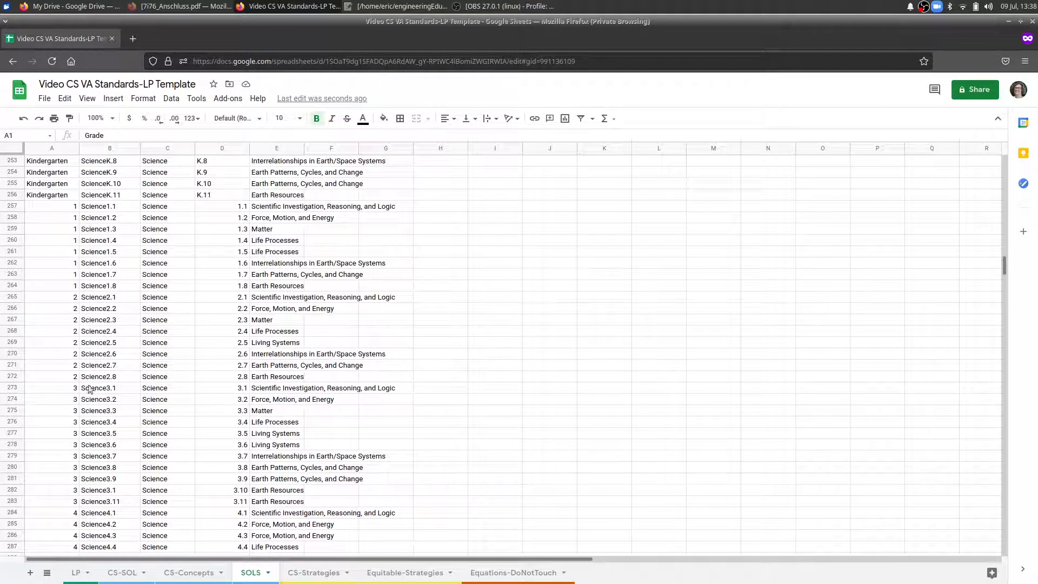
pyautogui.click(65, 388)
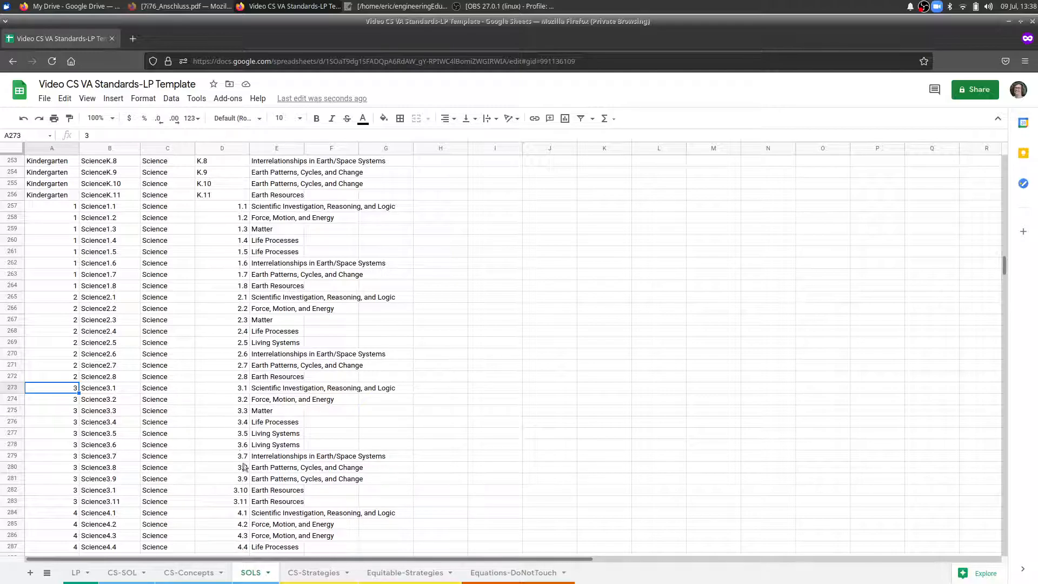
pyautogui.click(72, 576)
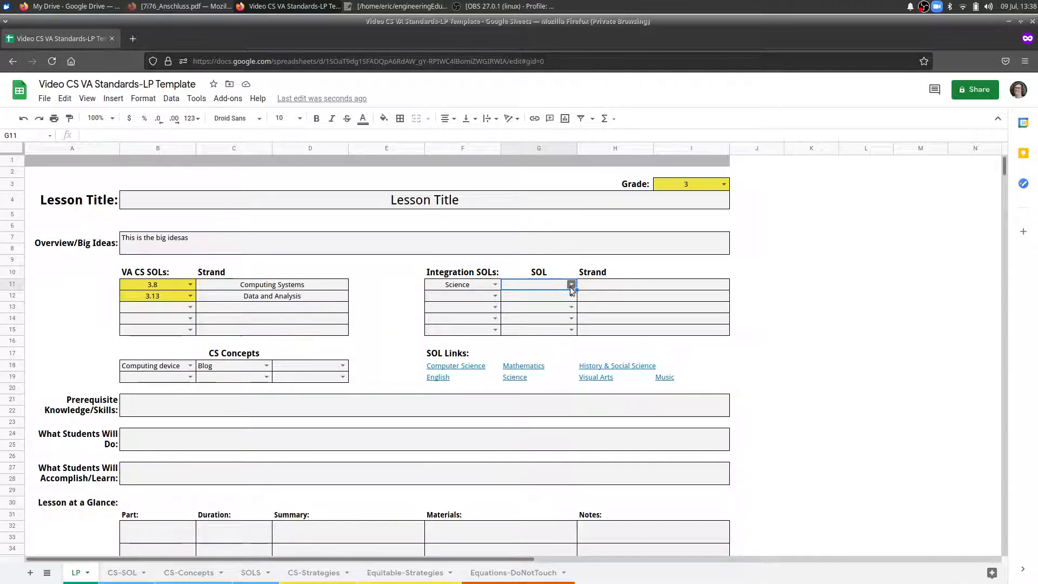
pyautogui.click(571, 285)
pyautogui.click(541, 316)
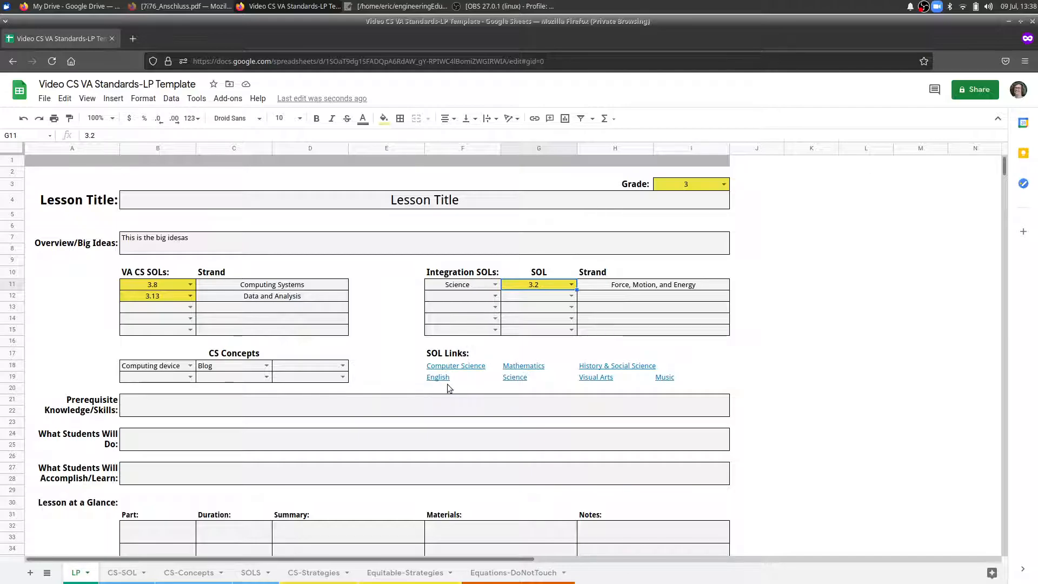
# Check where the Mathematics SOL link leads, decline the document download and return to the lesson plan, closing the extra page.
pyautogui.click(525, 368)
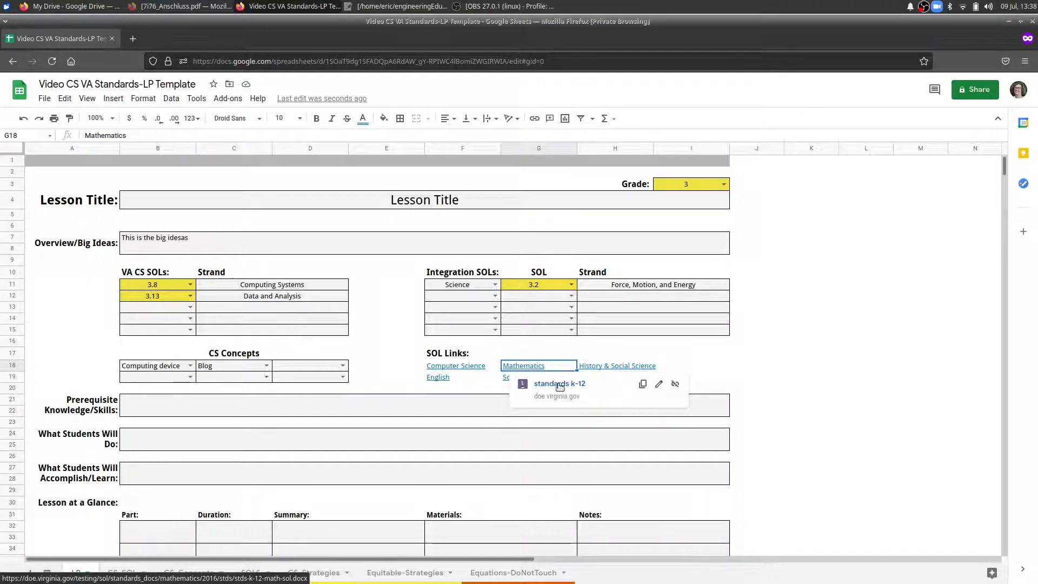
pyautogui.click(558, 384)
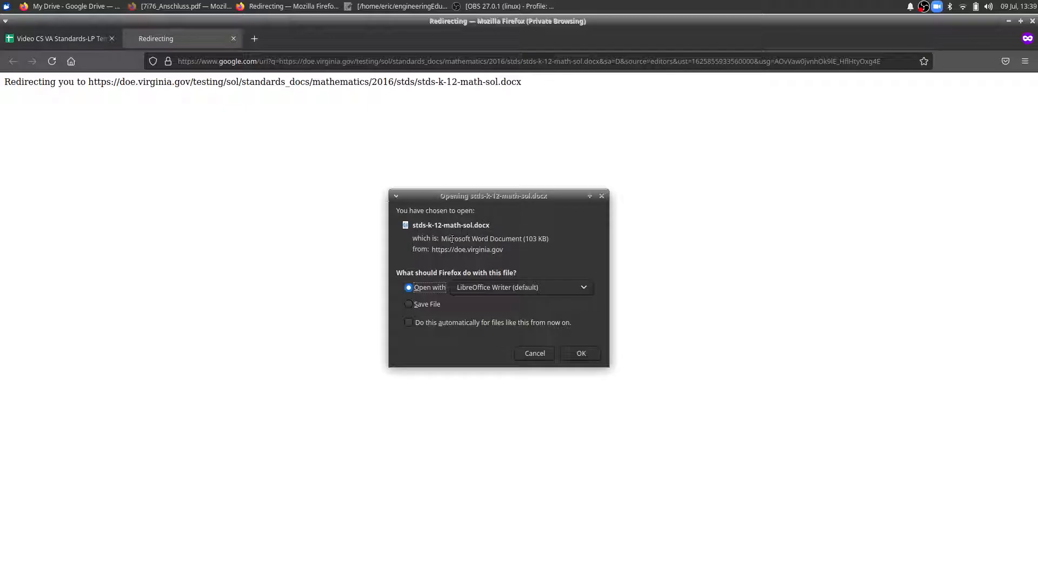
pyautogui.click(538, 353)
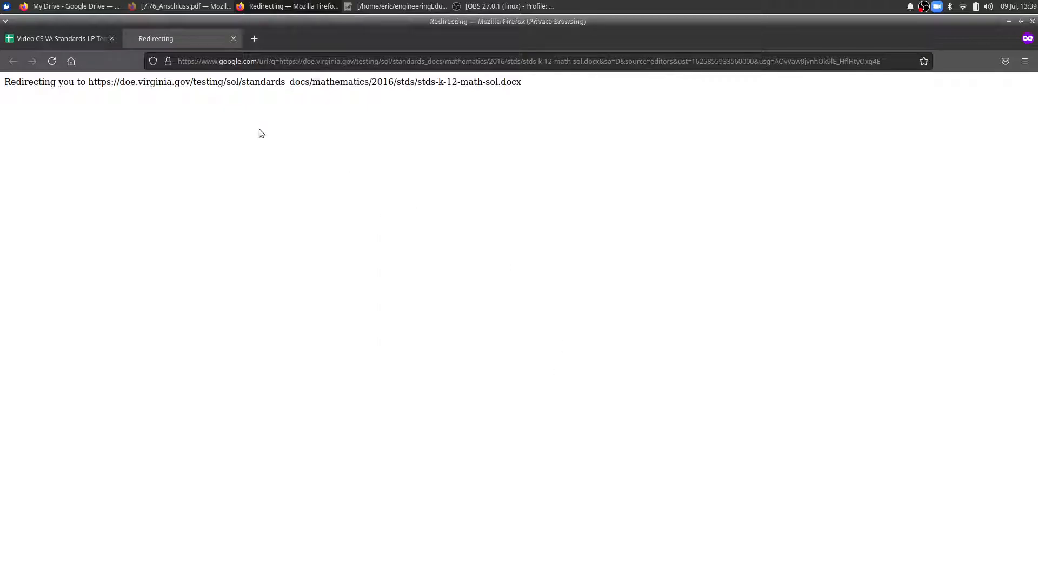
pyautogui.click(76, 37)
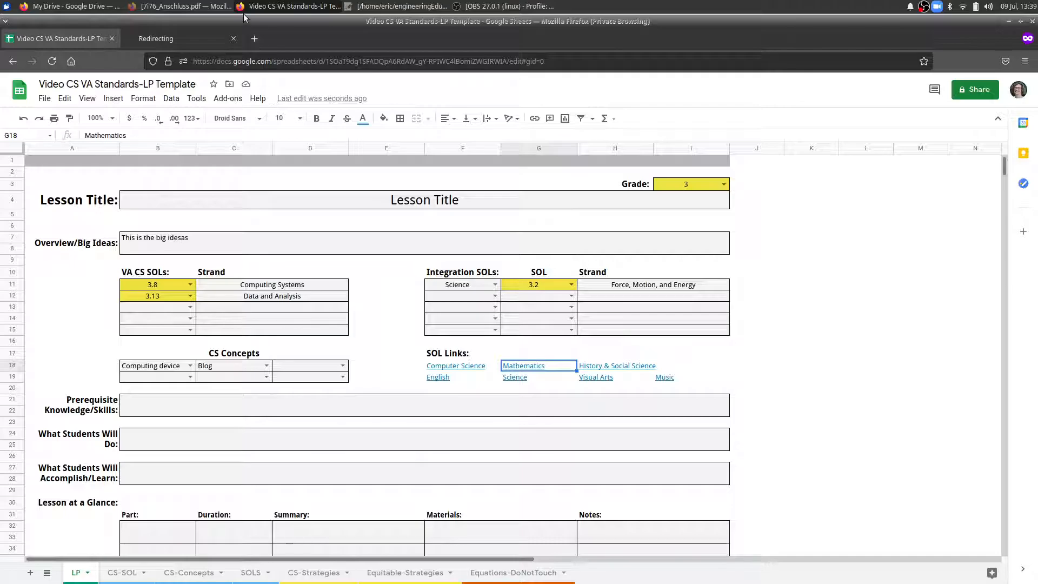
pyautogui.click(233, 38)
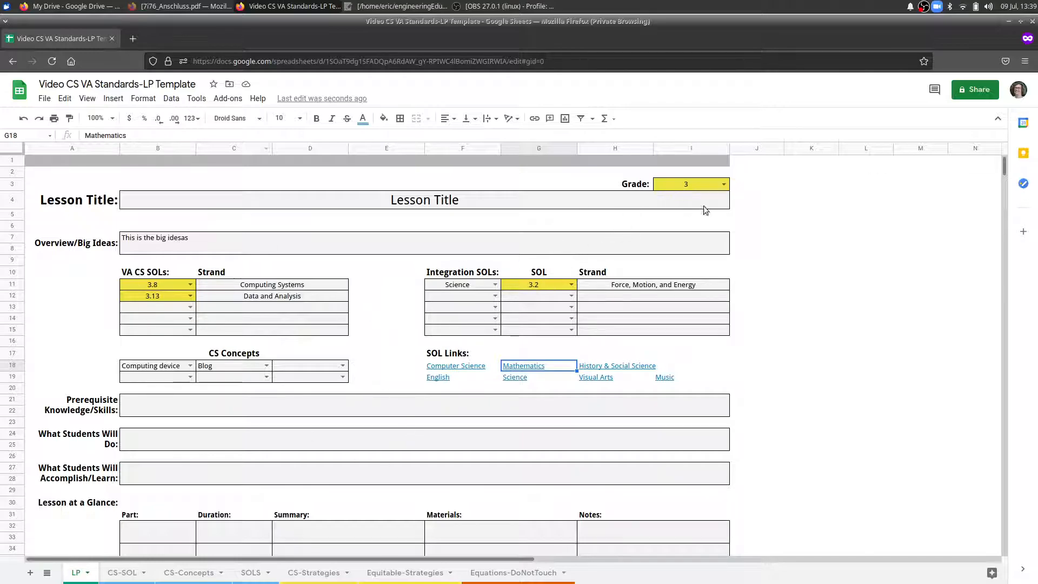
# Change the lesson's grade to 4 and update the first Integration SOL for Science to 4.2.
pyautogui.click(724, 185)
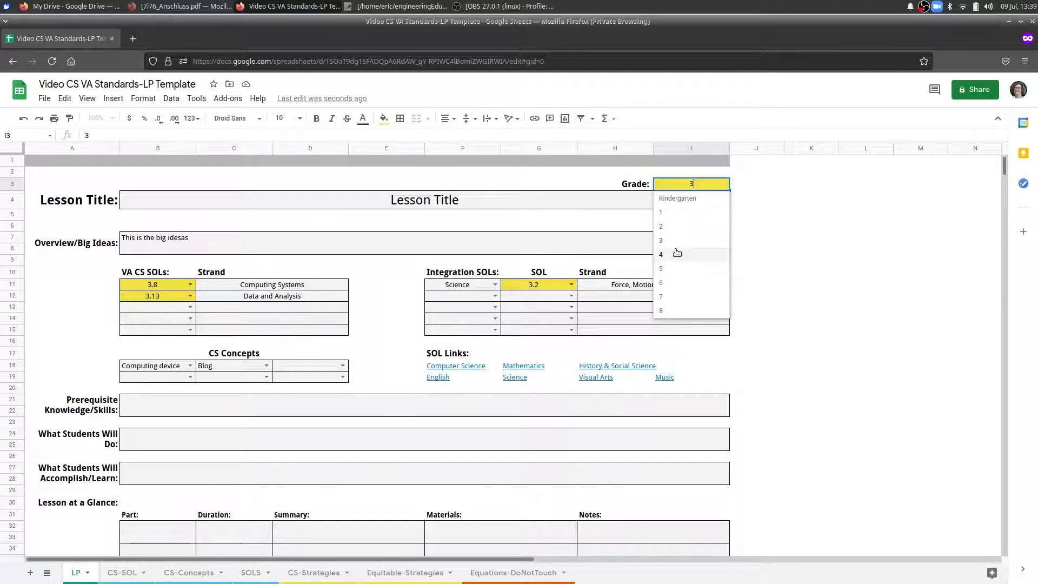
pyautogui.click(676, 255)
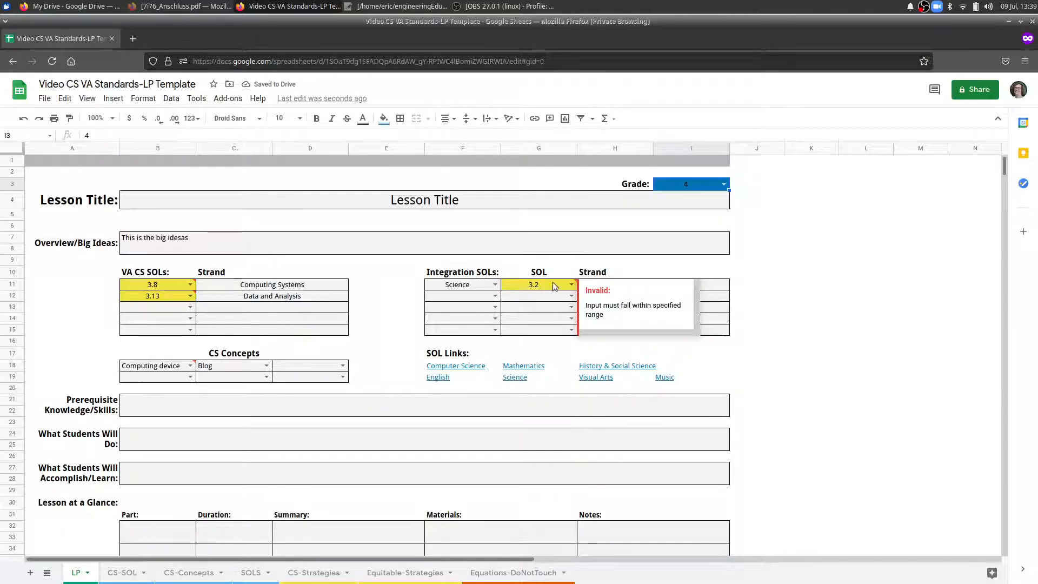
pyautogui.click(571, 284)
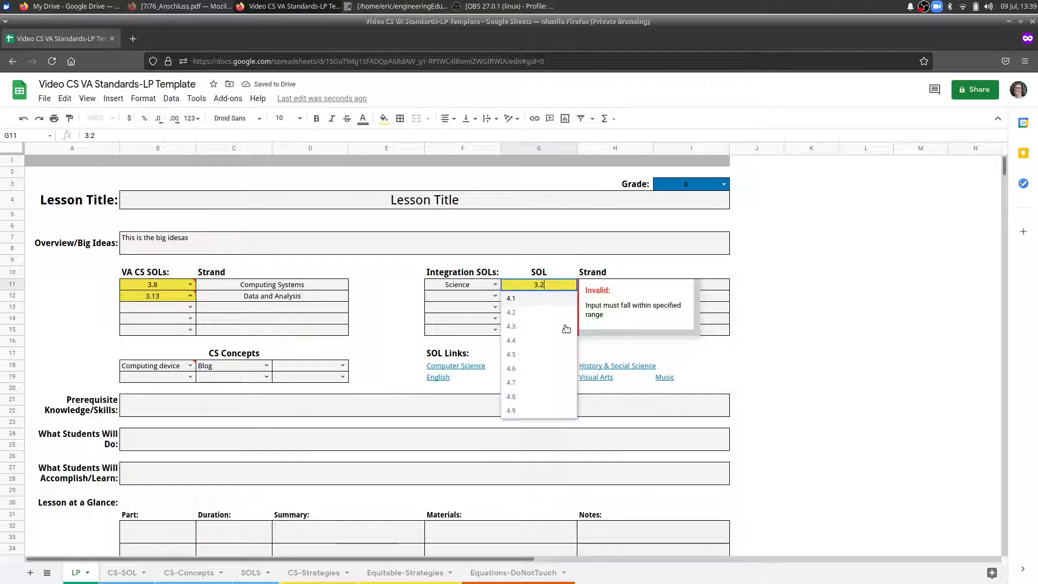
pyautogui.click(534, 313)
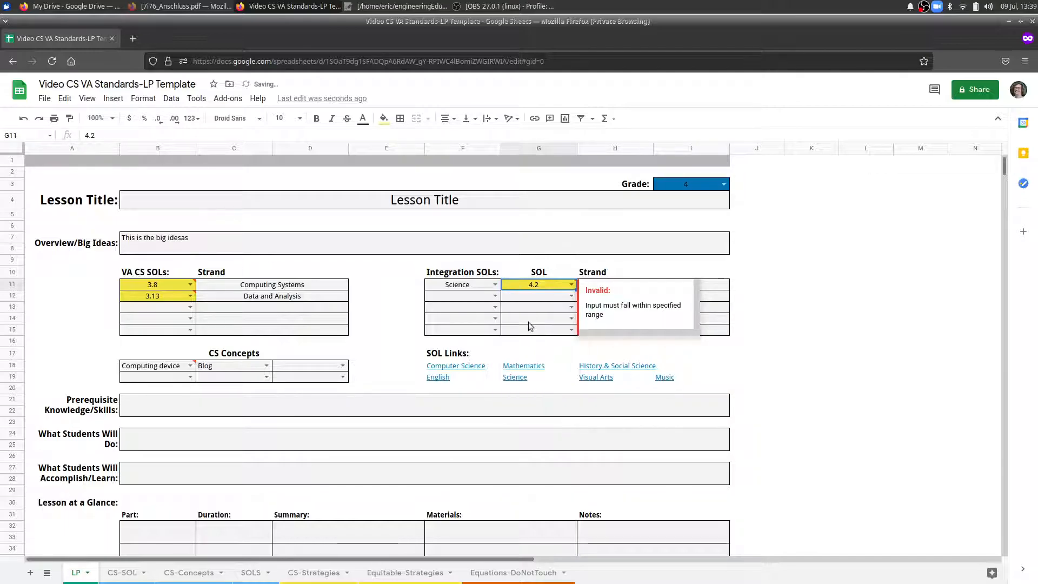
pyautogui.click(810, 275)
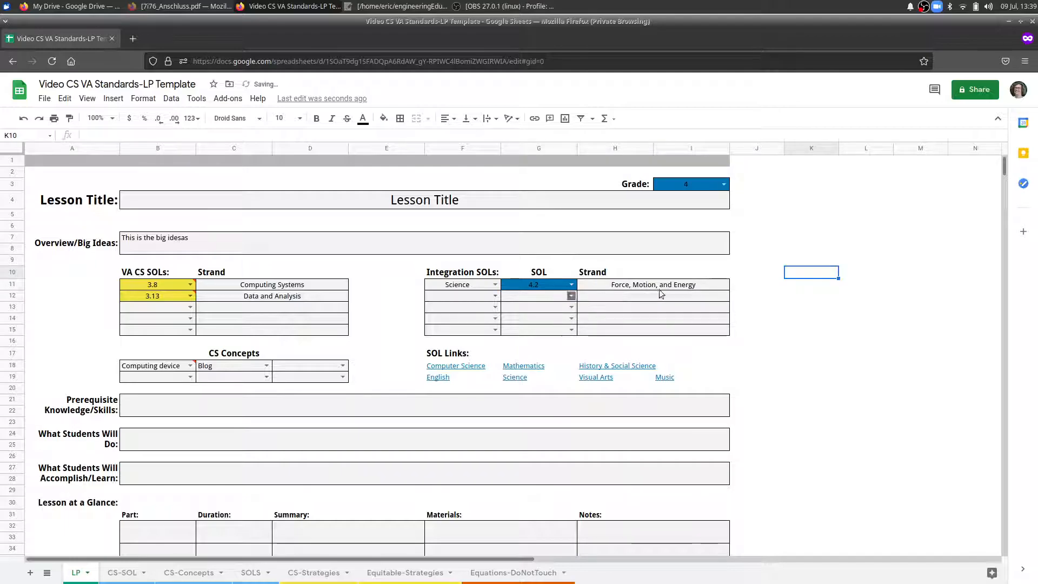
# Update the first two VA CS SOLs to the grade 4 standards 4.8 and 4.13.
pyautogui.click(190, 285)
pyautogui.click(152, 396)
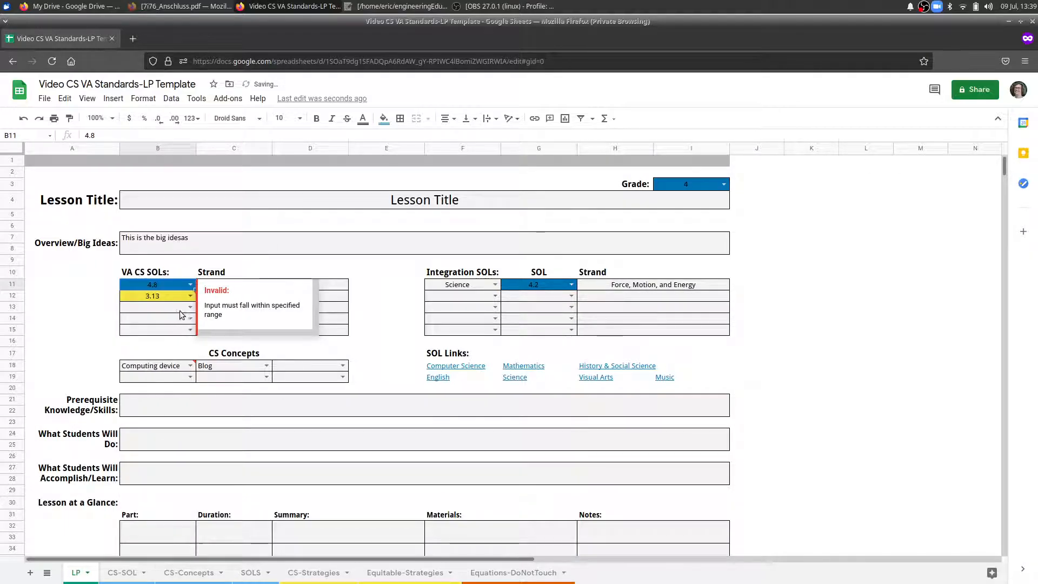
pyautogui.click(190, 297)
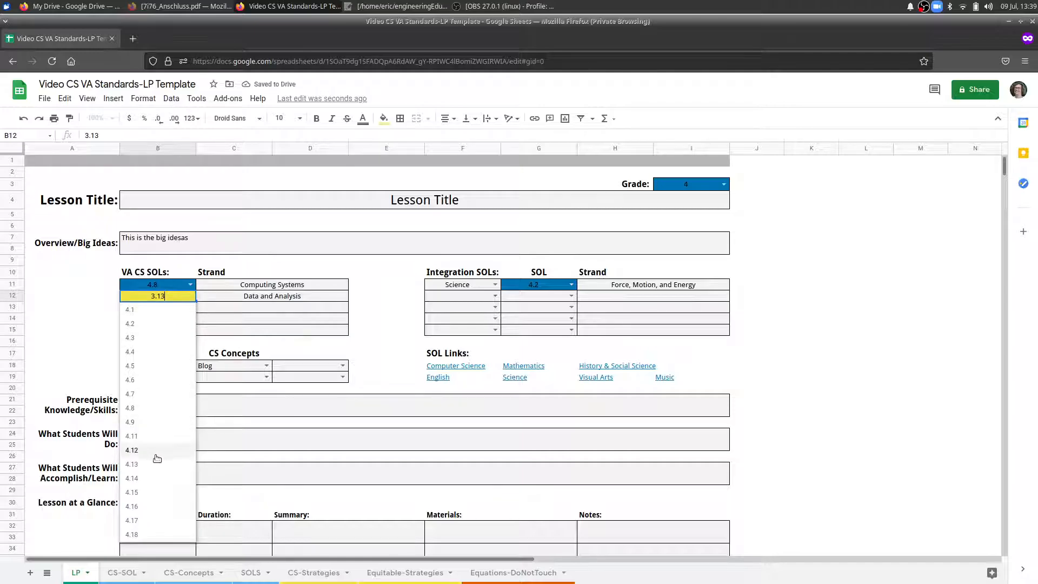
pyautogui.click(154, 468)
pyautogui.click(794, 328)
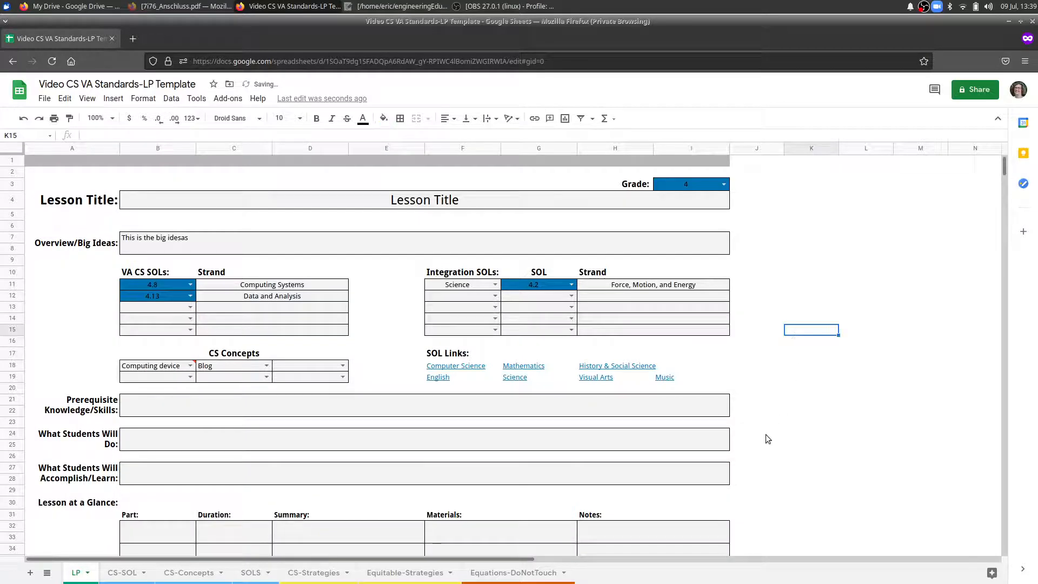
# Consult the grade 4 terms on the CS-Concepts sheet, and change the first CS Concept on the LP sheet to Attribute.
pyautogui.scroll(-2, 802, 316)
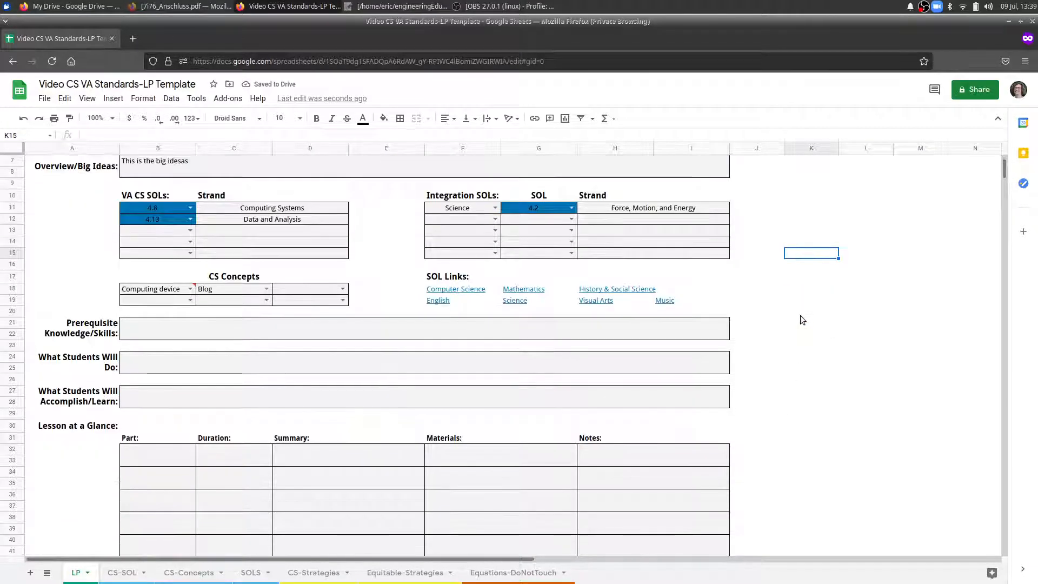
pyautogui.moveTo(217, 289)
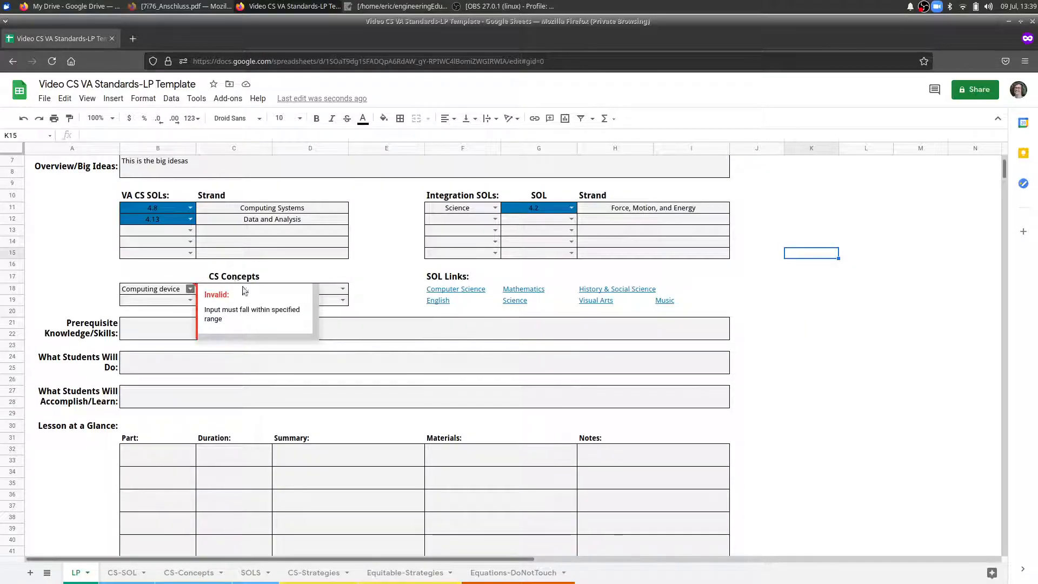
pyautogui.click(189, 575)
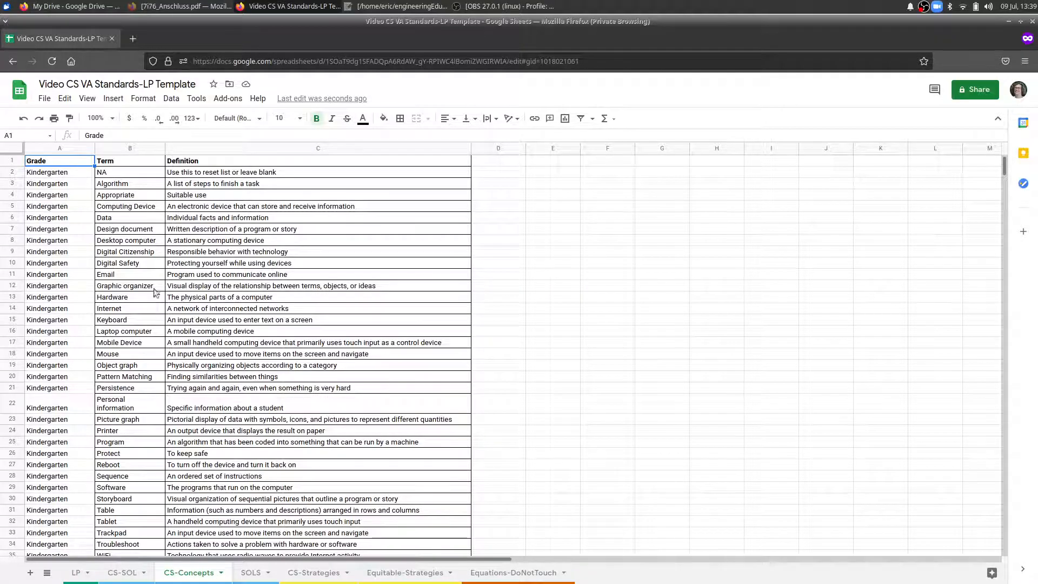
pyautogui.scroll(-15, 70, 317)
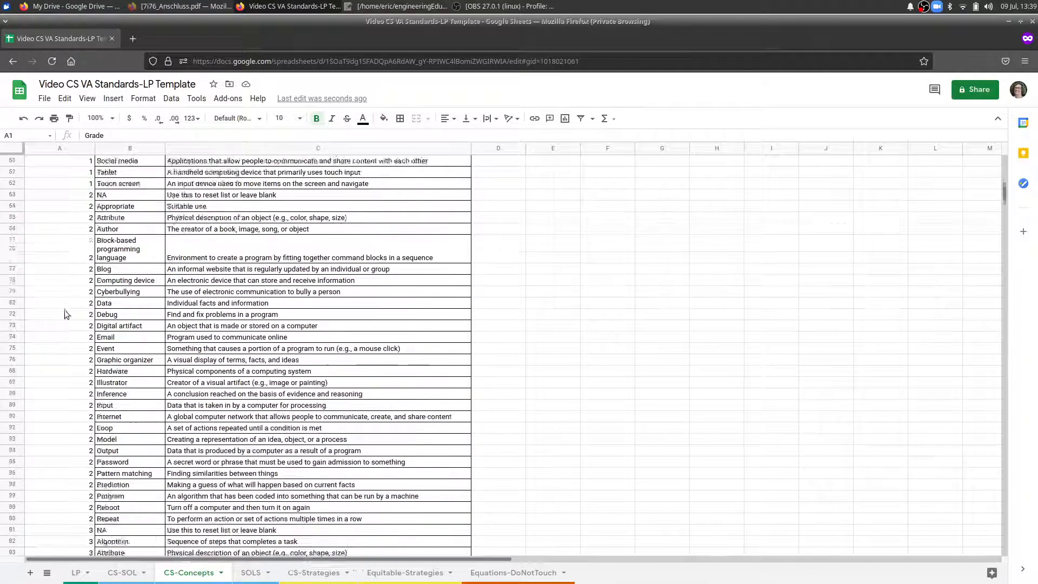
pyautogui.scroll(-10, 60, 310)
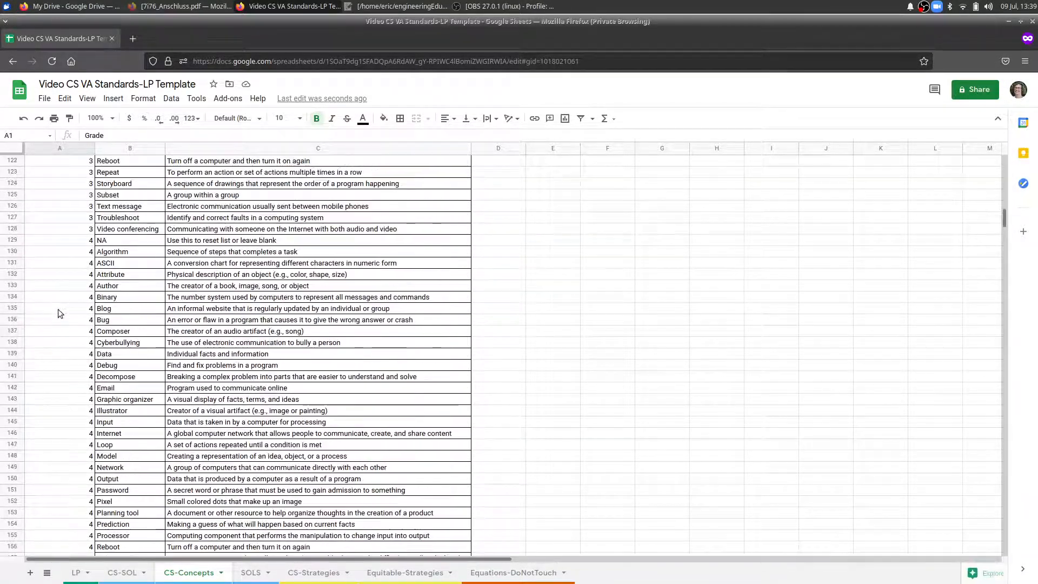
pyautogui.click(76, 247)
pyautogui.scroll(-2, 244, 497)
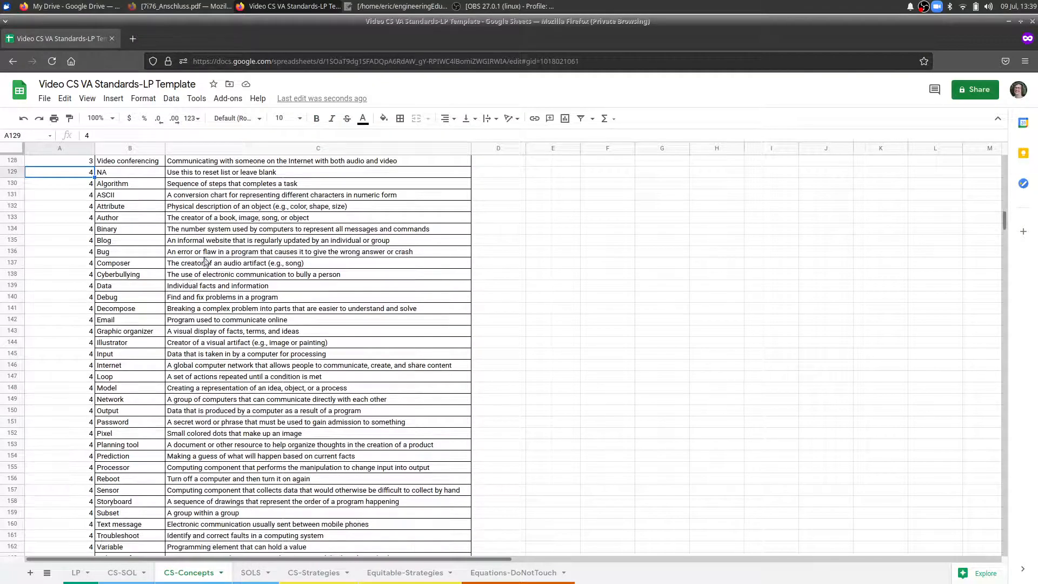
pyautogui.click(74, 574)
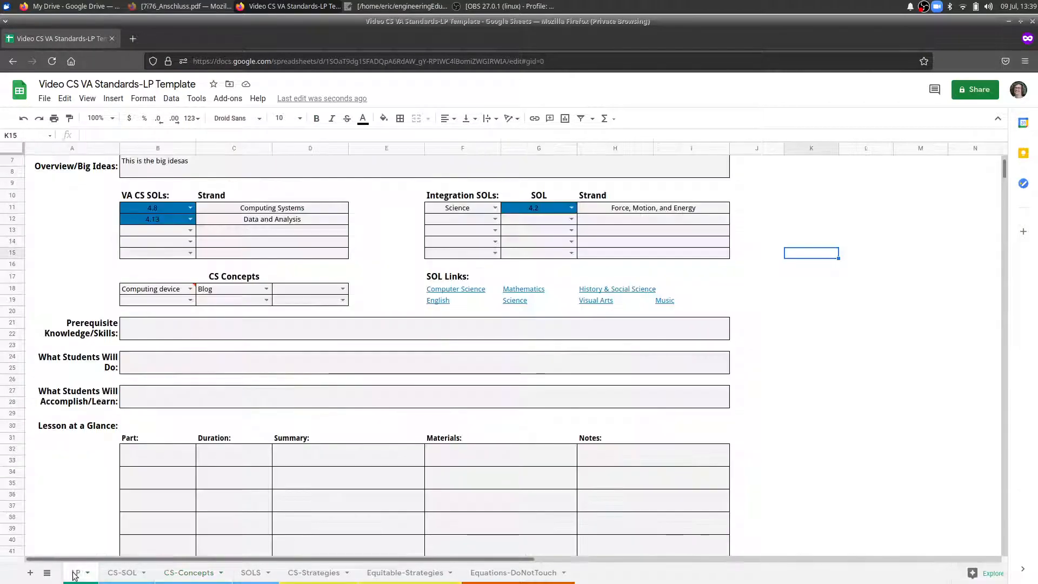
pyautogui.click(189, 291)
pyautogui.click(139, 345)
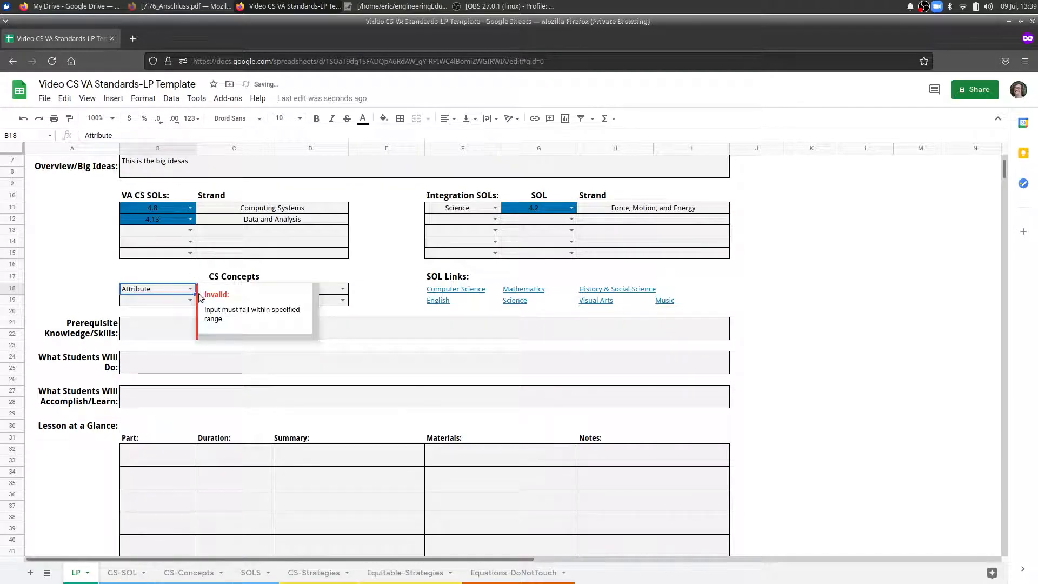
pyautogui.click(181, 302)
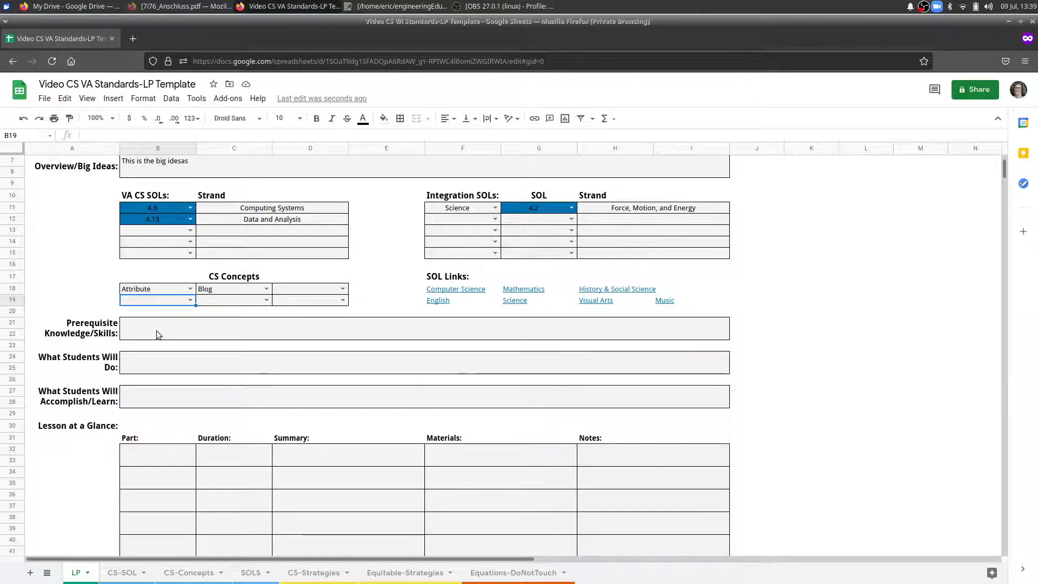
# Enter "Text" in both the Prerequisite Knowledge/Skills and What Students Will Do fields.
pyautogui.click(157, 332)
pyautogui.write('Test')
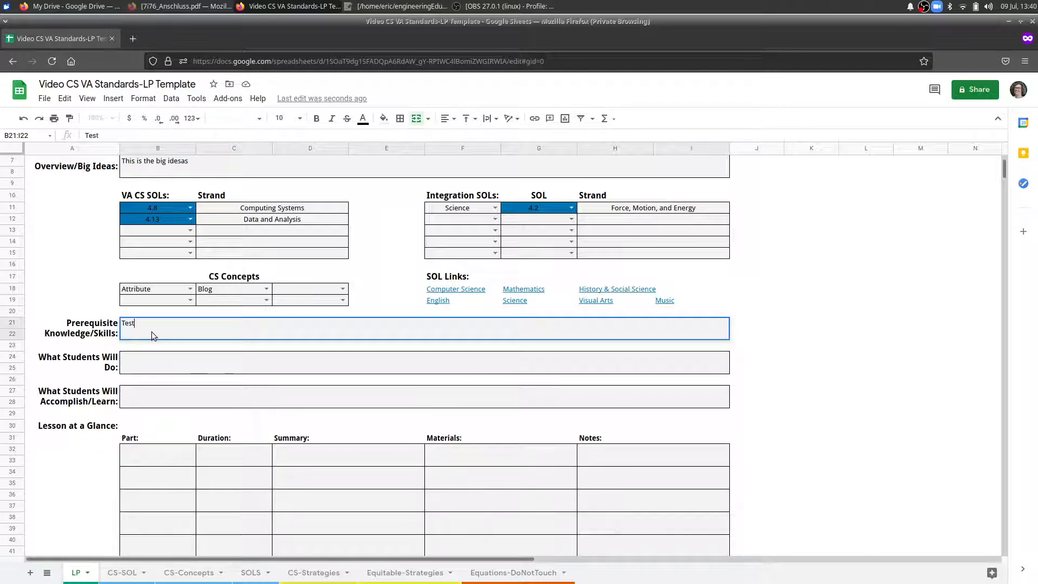
pyautogui.press('BackSpace')
pyautogui.press('BackSpace')
pyautogui.write('xt')
pyautogui.click(159, 368)
pyautogui.write('Te')
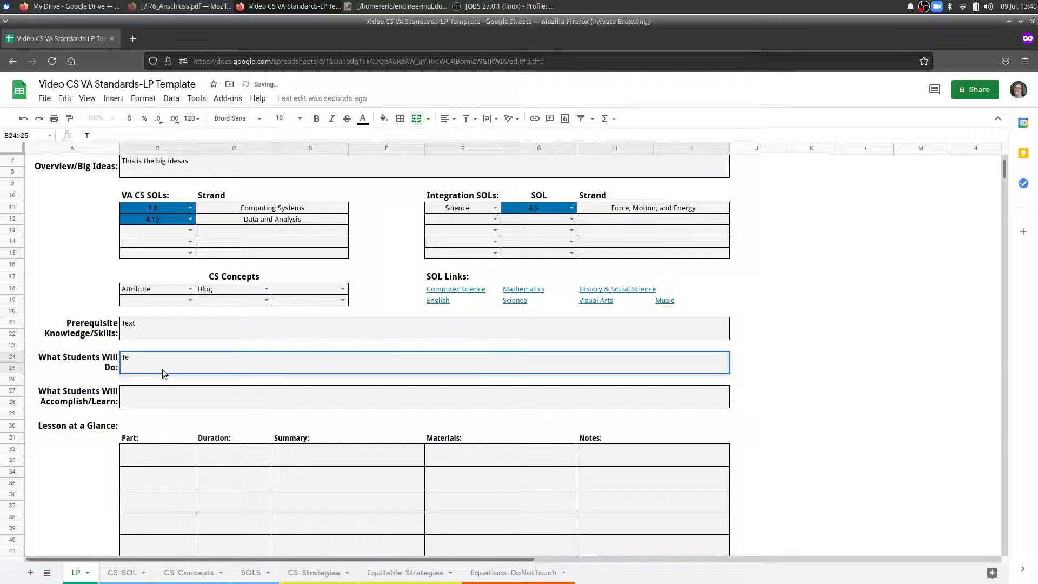
pyautogui.write('xt')
pyautogui.scroll(-2, 142, 400)
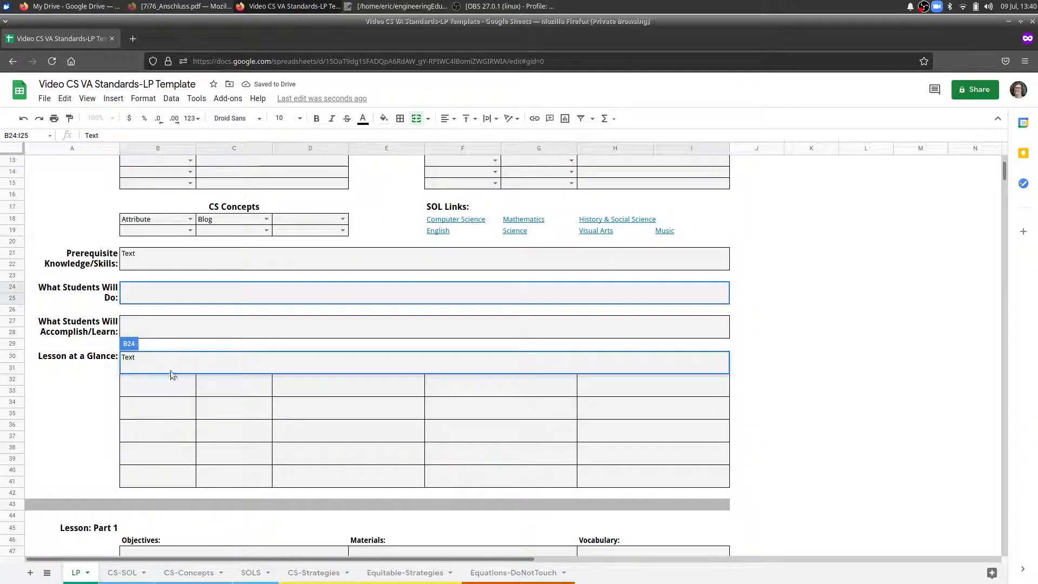
pyautogui.click(94, 384)
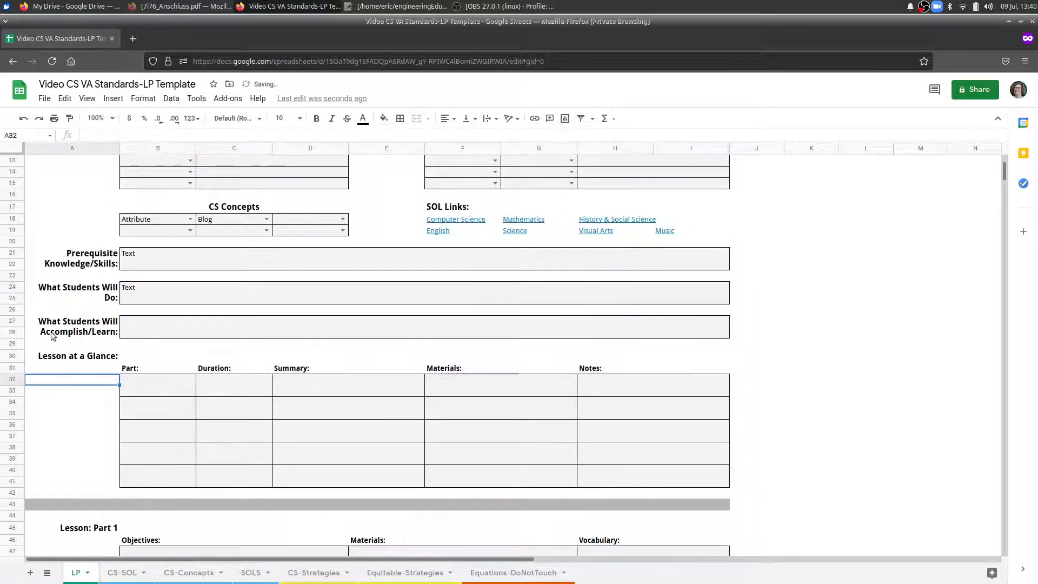
# Fill in the first Lesson at a Glance row with part 1, duration "30 min" and summary "text".
pyautogui.doubleClick(150, 382)
pyautogui.write('1')
pyautogui.click(226, 384)
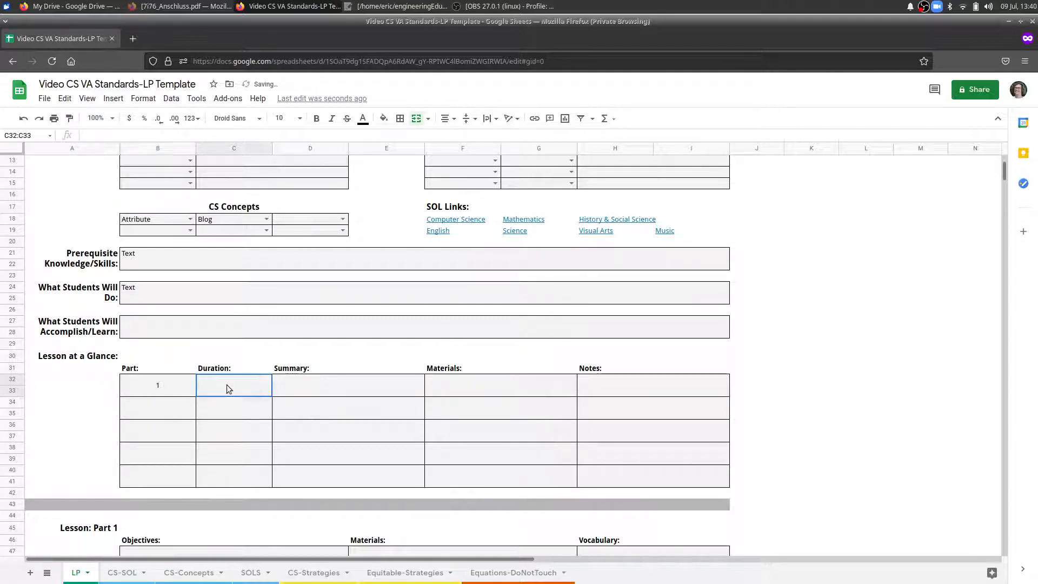
pyautogui.write('30 min')
pyautogui.click(342, 389)
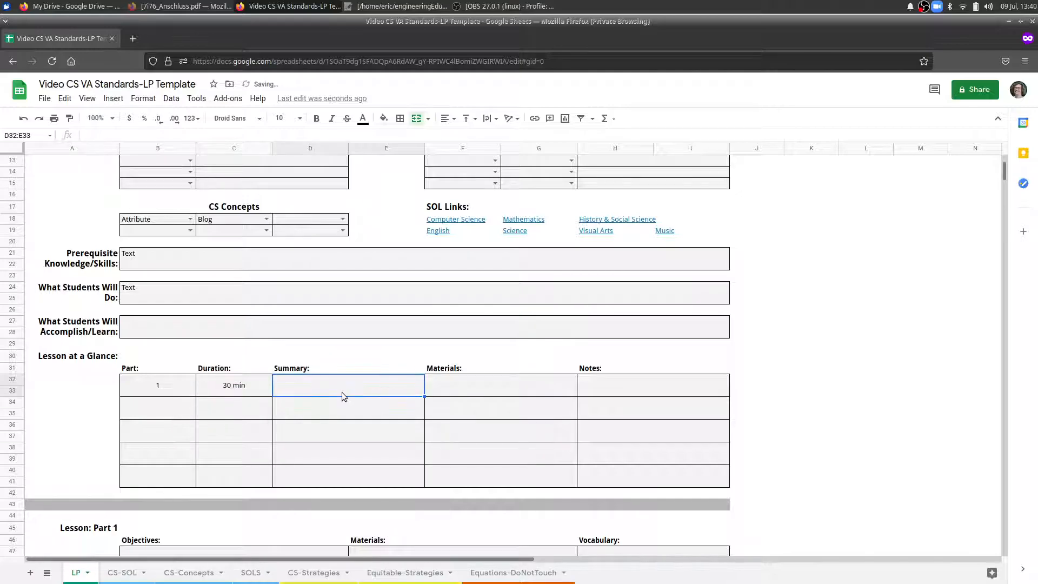
pyautogui.write('text')
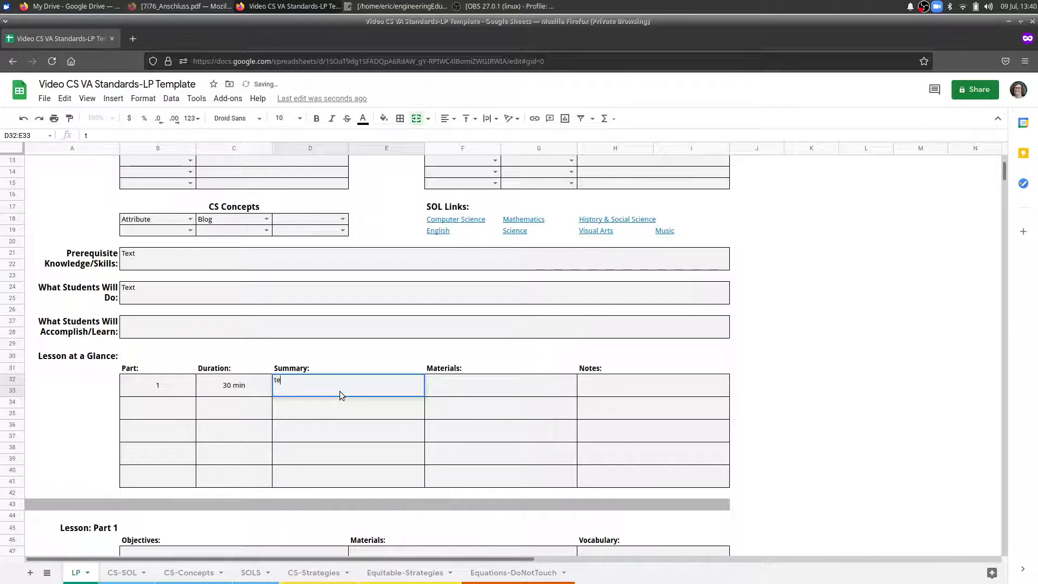
pyautogui.click(463, 391)
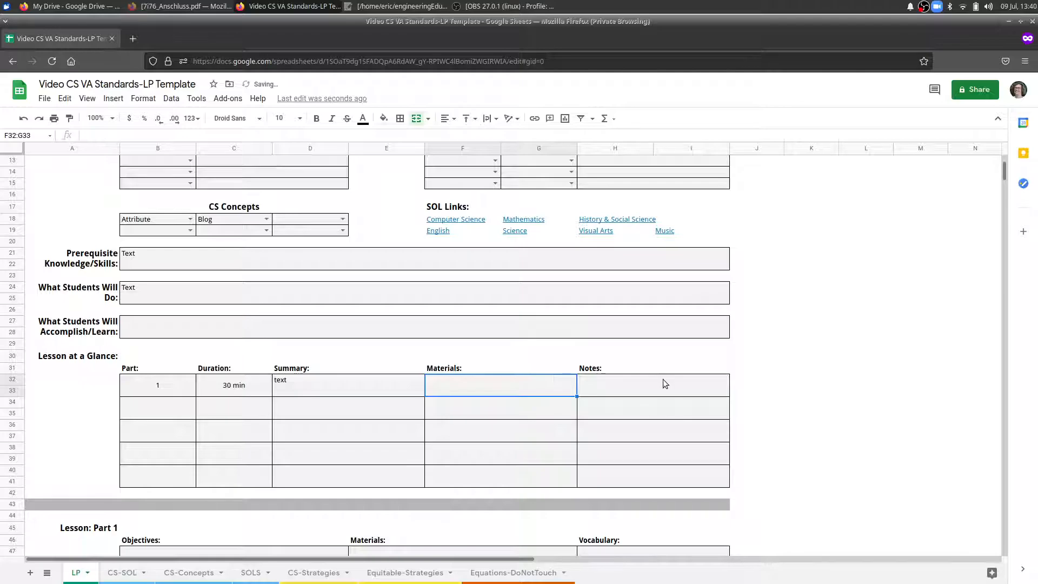
pyautogui.click(663, 379)
# Compare the Lesson at a Glance table with the Lesson: Part 1 section, and select that section's Objectives box.
pyautogui.scroll(-4, 761, 342)
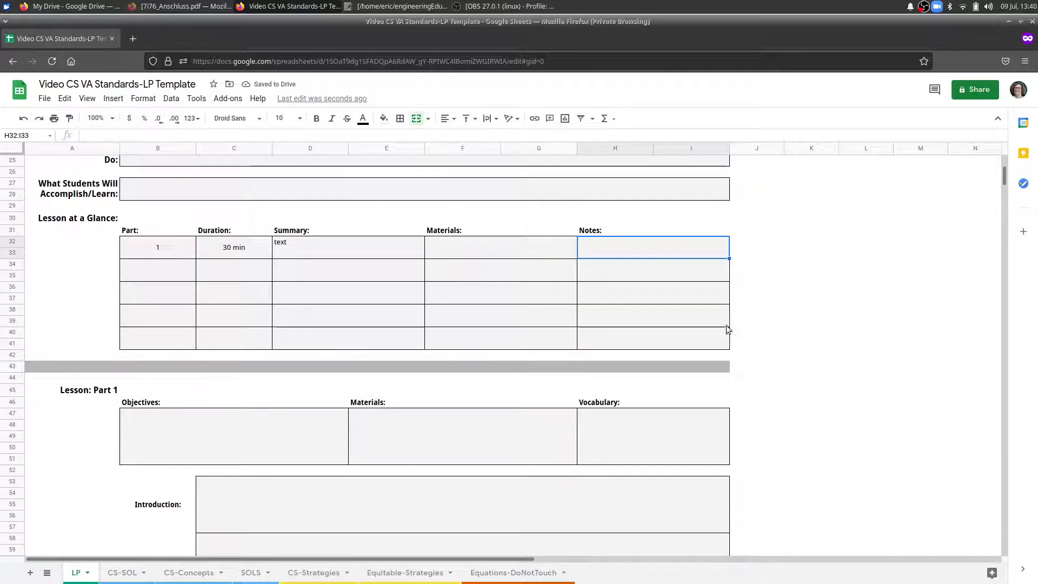
pyautogui.scroll(-4, 723, 443)
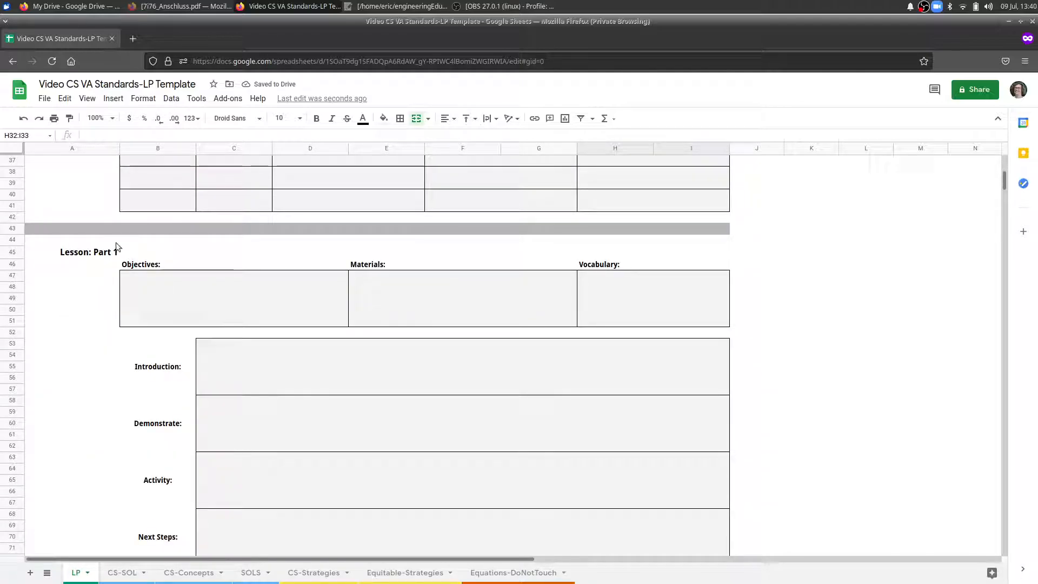
pyautogui.scroll(3, 208, 334)
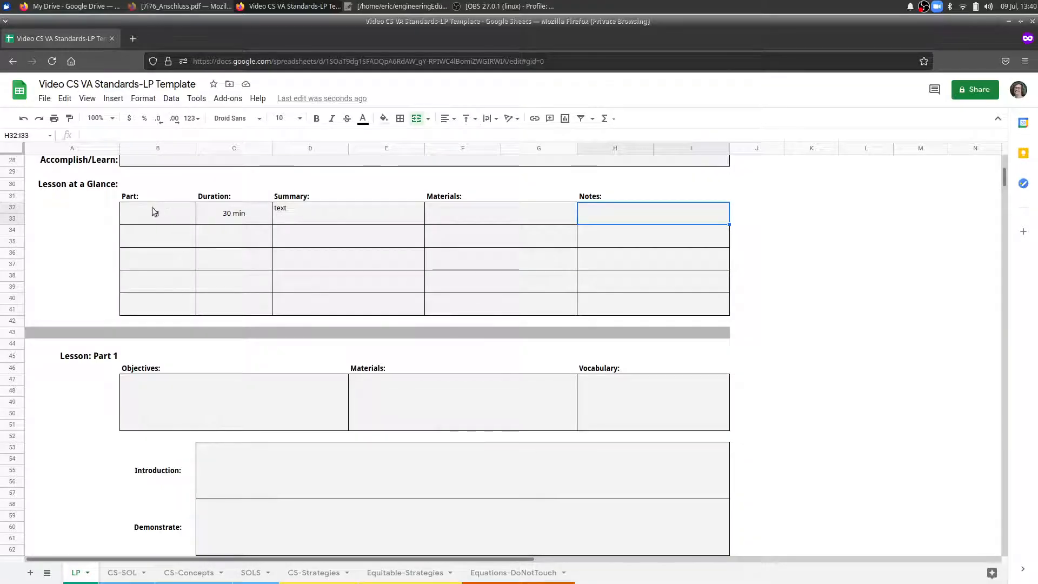
pyautogui.scroll(-3, 108, 237)
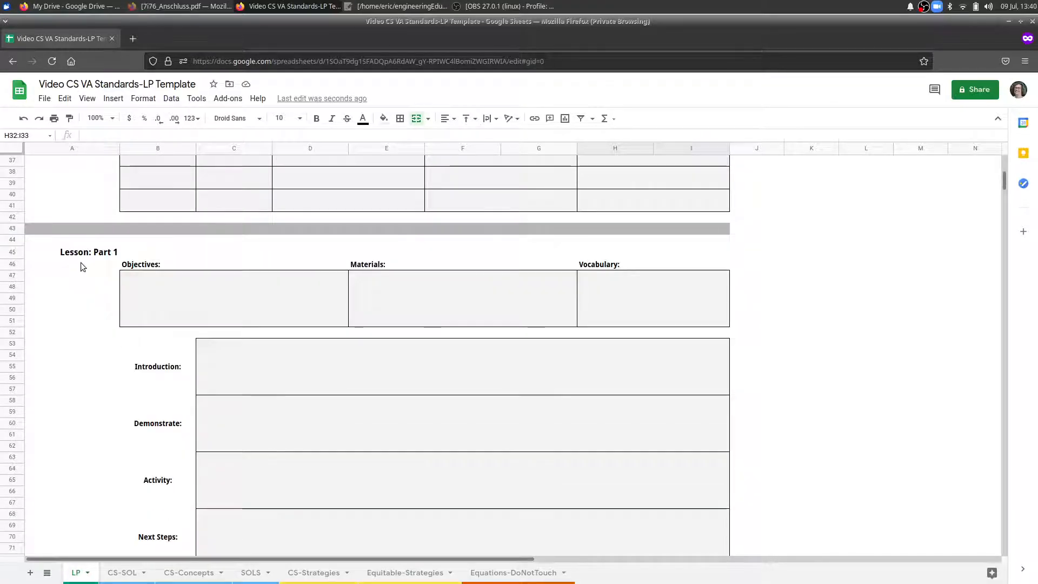
pyautogui.click(277, 299)
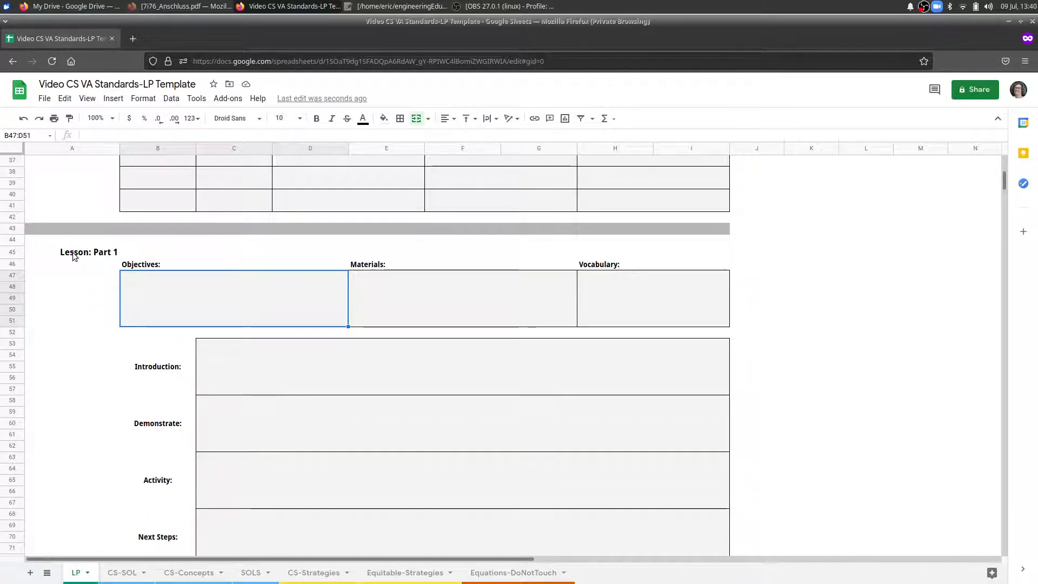
# Fill in the Lesson: Part 1 section with "text" as Objectives and "Text" as Materials.
pyautogui.scroll(-1, 373, 281)
pyautogui.scroll(-8, 381, 278)
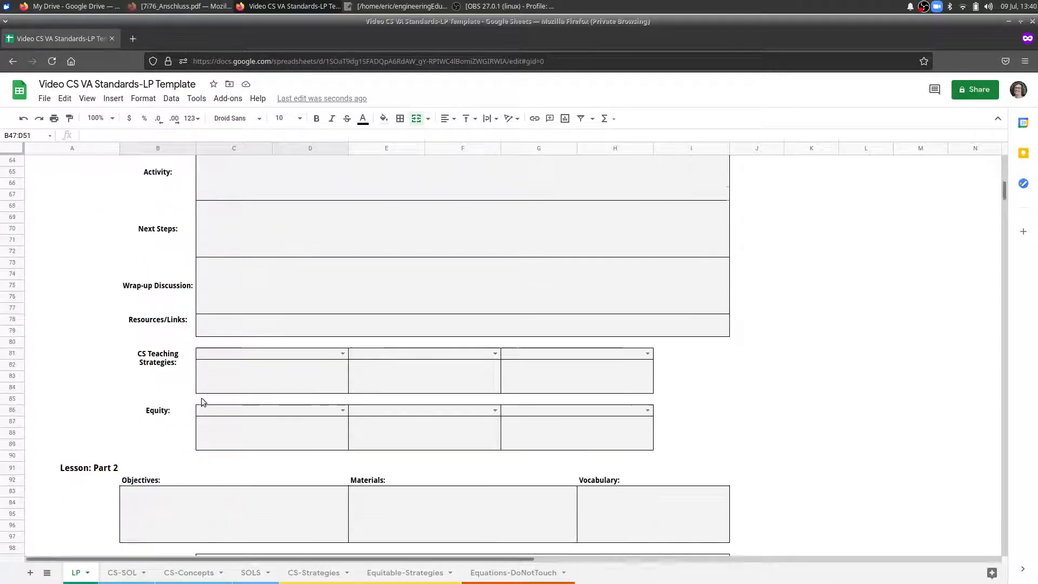
pyautogui.scroll(4, 200, 385)
pyautogui.scroll(2, 198, 374)
pyautogui.doubleClick(268, 187)
pyautogui.write('text')
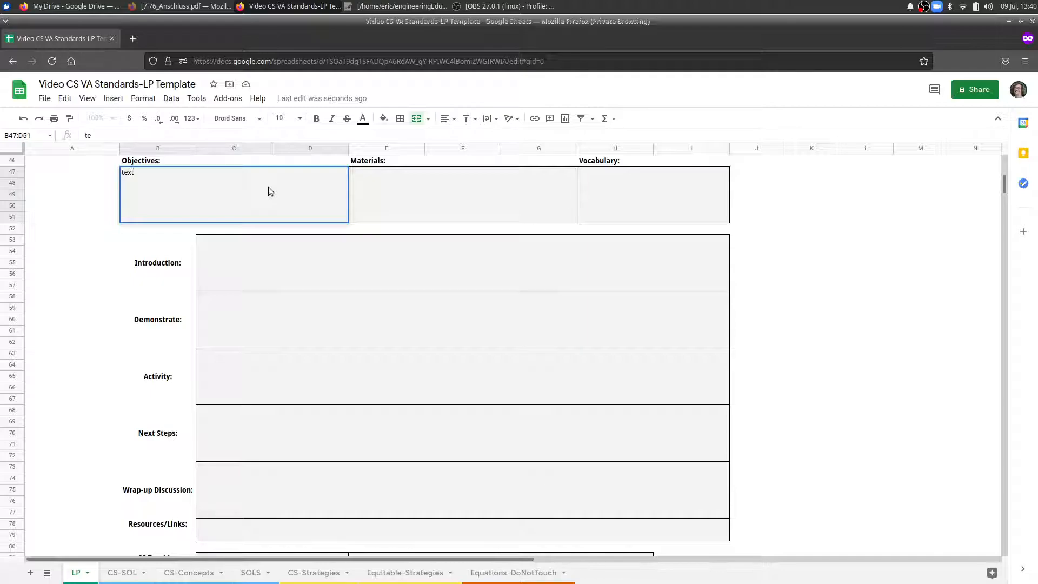
pyautogui.click(430, 209)
pyautogui.write('Text')
pyautogui.click(799, 340)
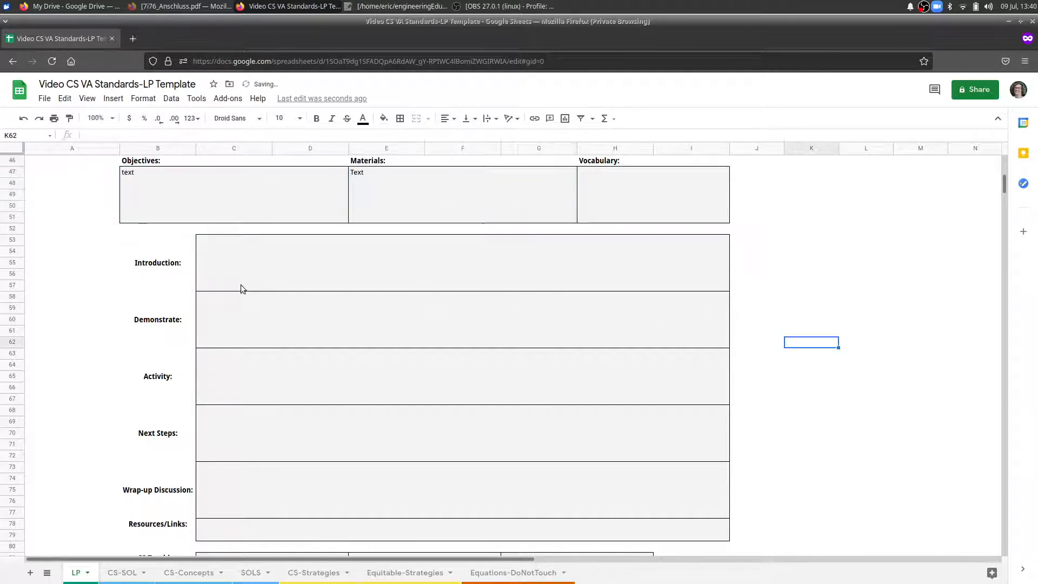
# Enter "Intor" in the Introduction box of Lesson: Part 1.
pyautogui.click(266, 276)
pyautogui.write('Intor')
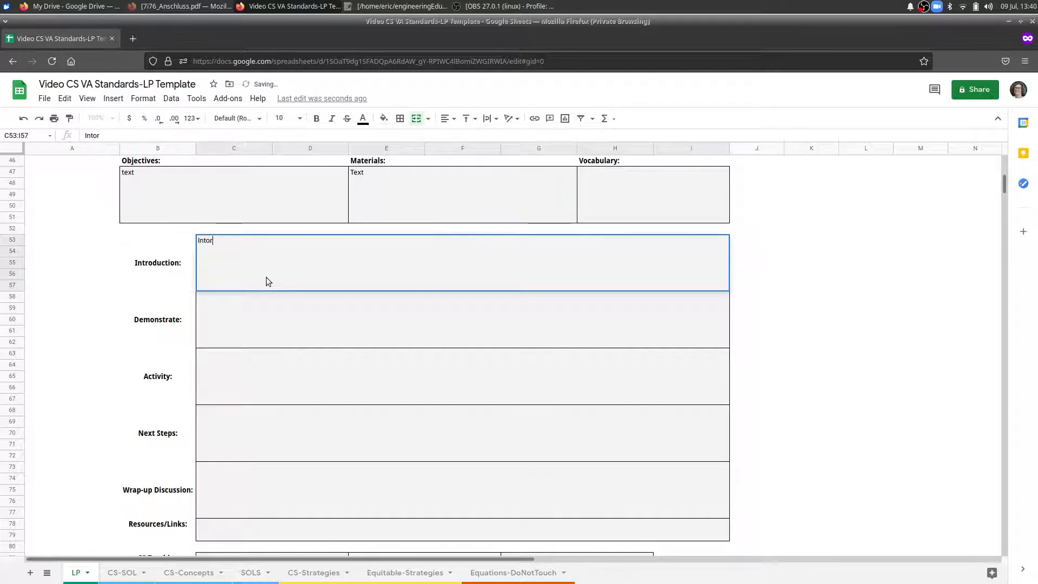
pyautogui.click(243, 316)
# Review the Lesson: Part 1 boxes from Demonstrate to Wrap-up Discussion, and check that the Resources/Links box can be edited.
pyautogui.scroll(-5, 271, 325)
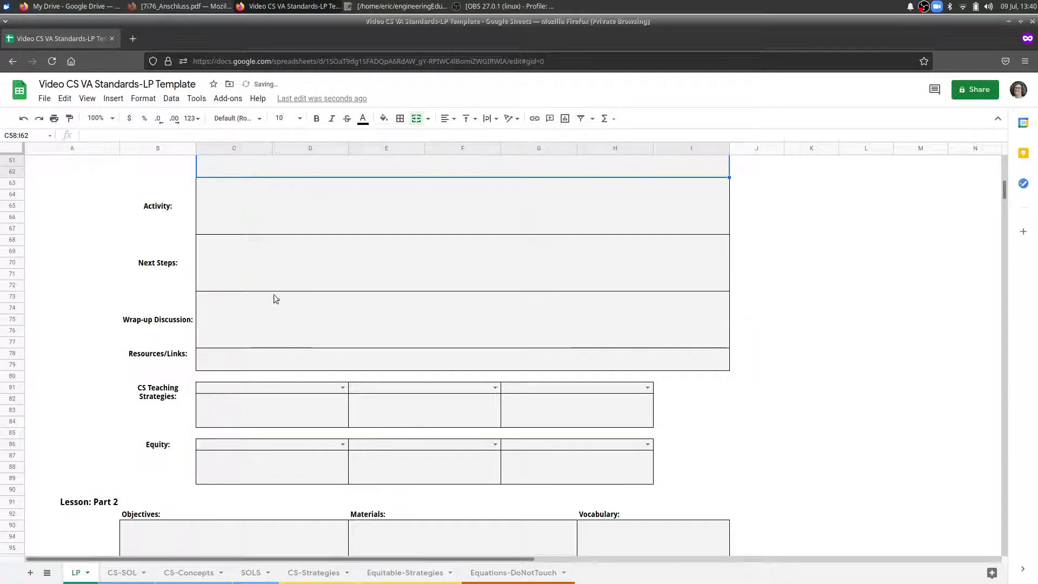
pyautogui.scroll(1, 216, 303)
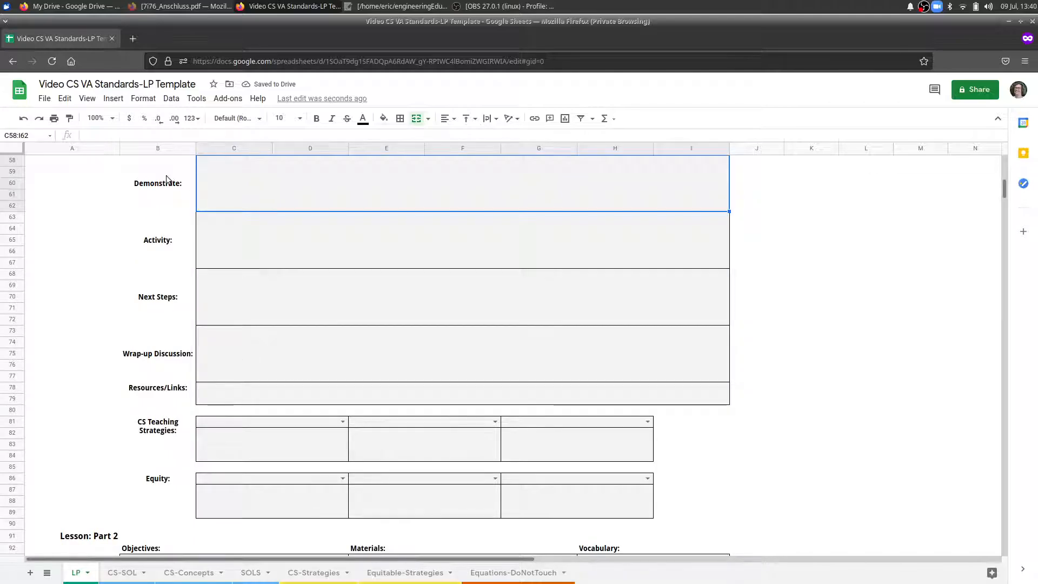
pyautogui.scroll(1, 162, 172)
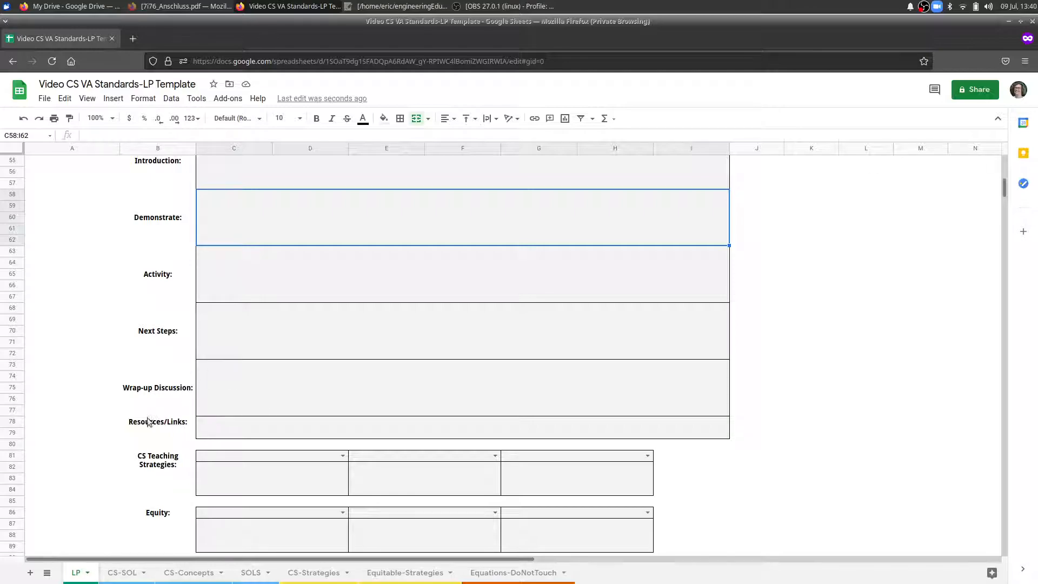
pyautogui.click(234, 430)
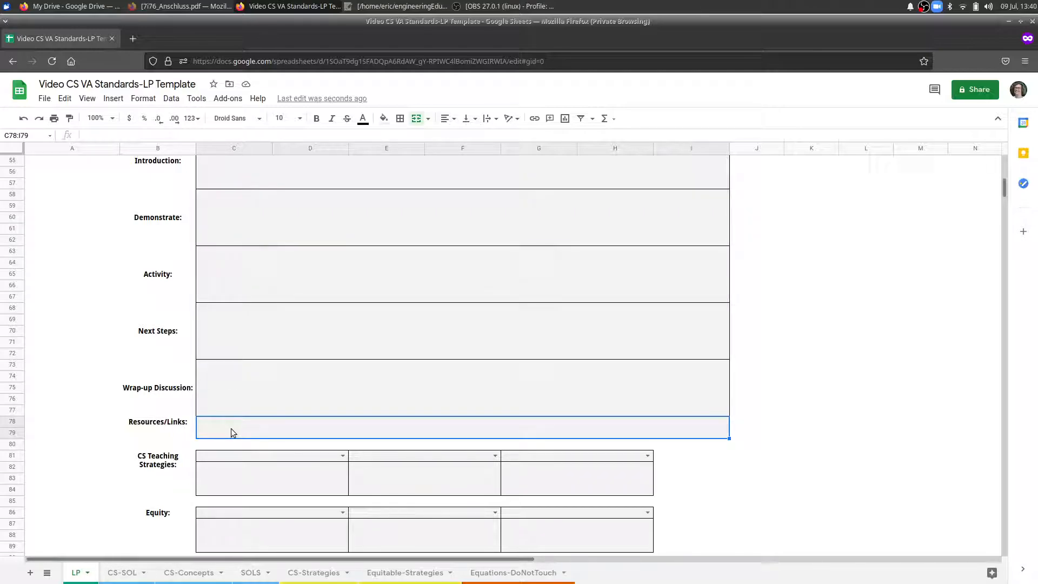
pyautogui.doubleClick(221, 429)
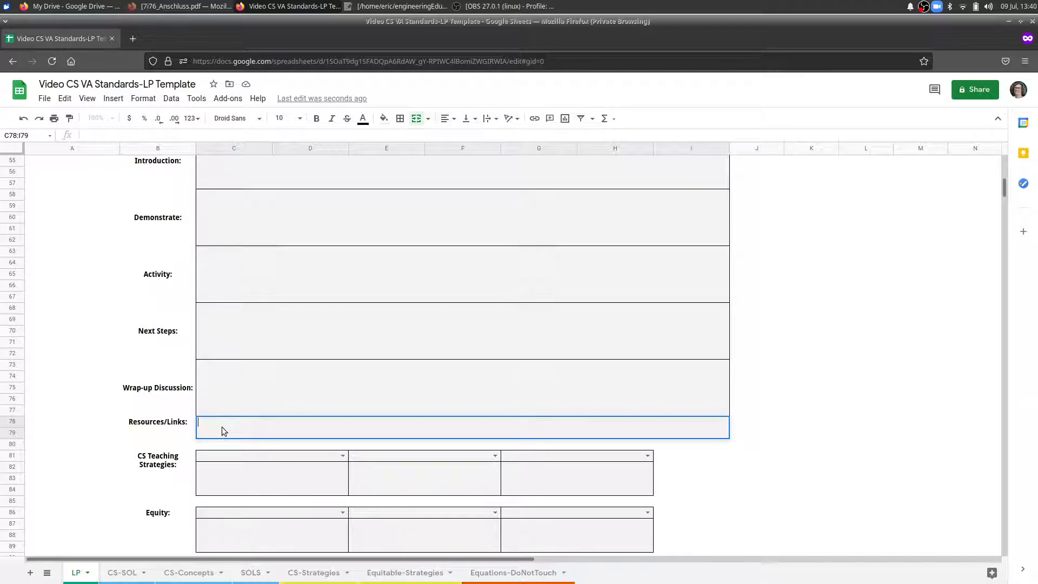
pyautogui.click(165, 485)
# Choose Debugging as the first CS Teaching Strategy of Lesson: Part 1 and enter "Reflection" in the box beneath it.
pyautogui.scroll(-2, 102, 488)
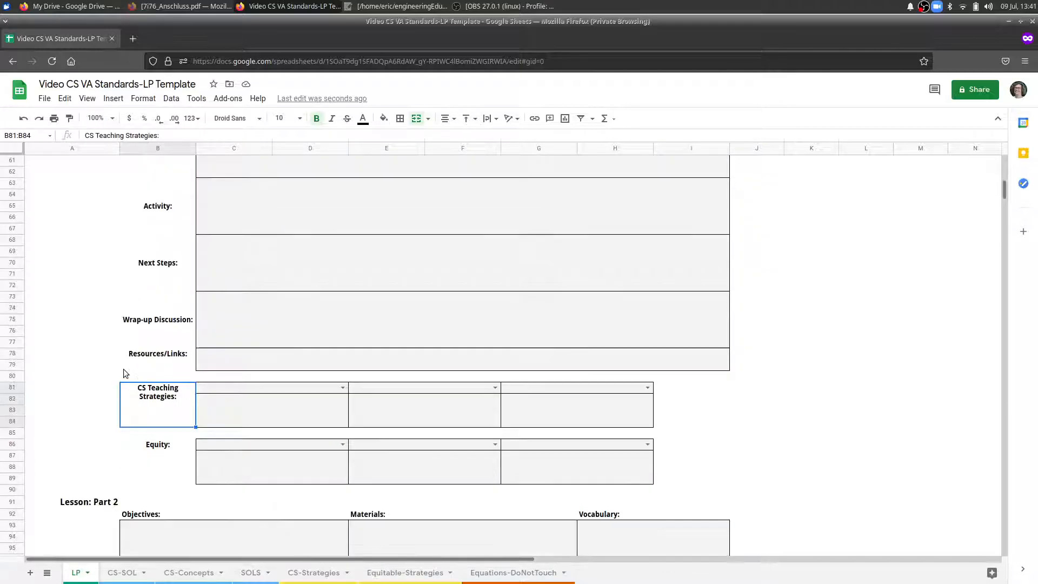
pyautogui.click(342, 388)
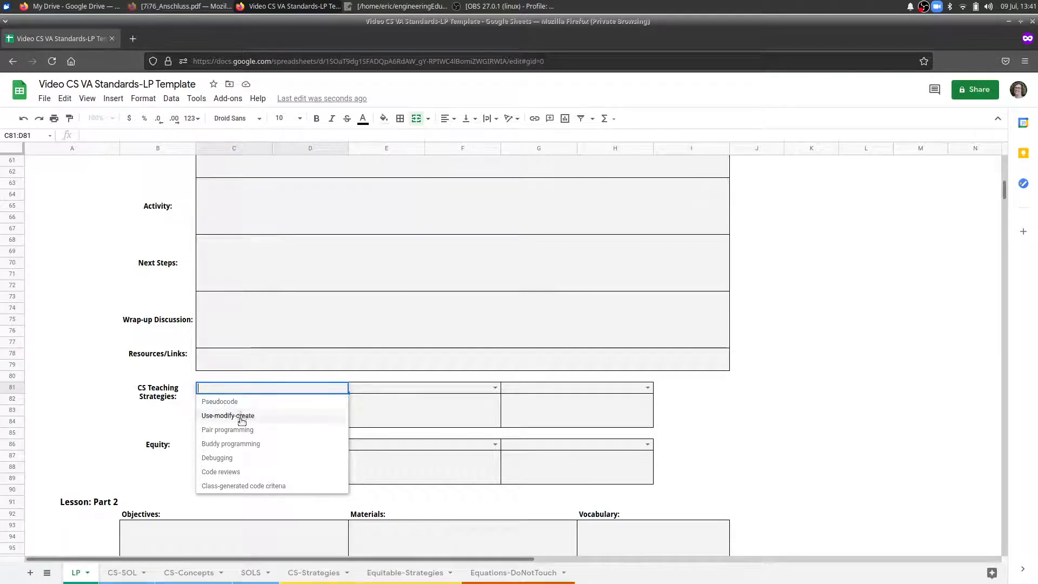
pyautogui.click(242, 459)
pyautogui.click(236, 409)
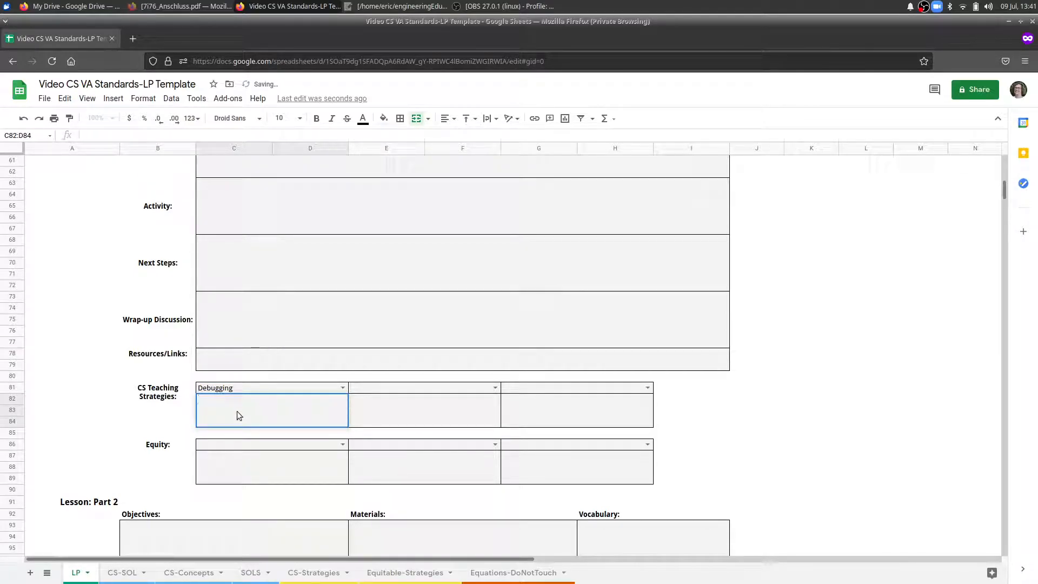
pyautogui.write('Reflection')
pyautogui.click(415, 413)
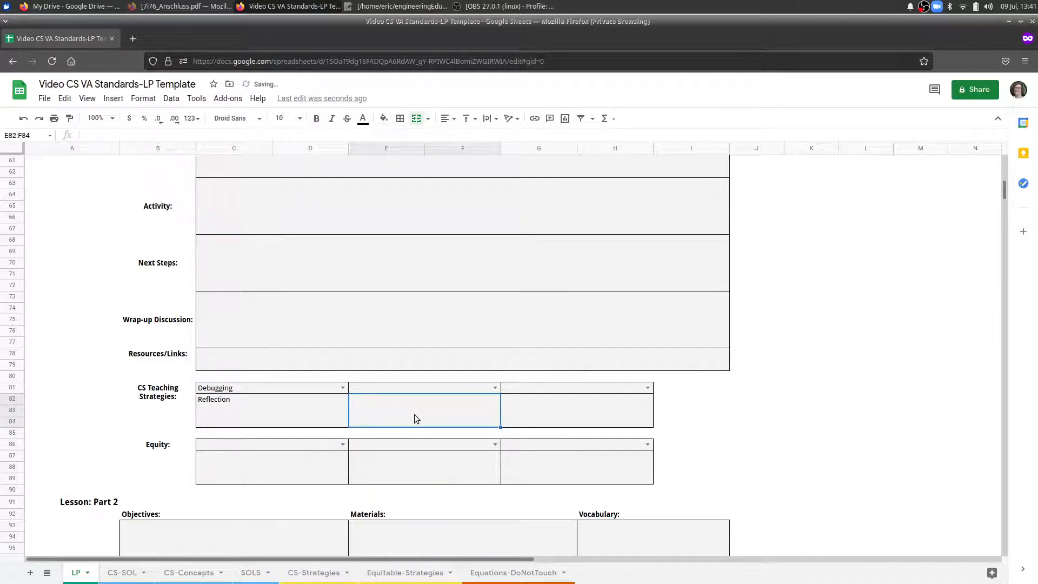
pyautogui.click(534, 408)
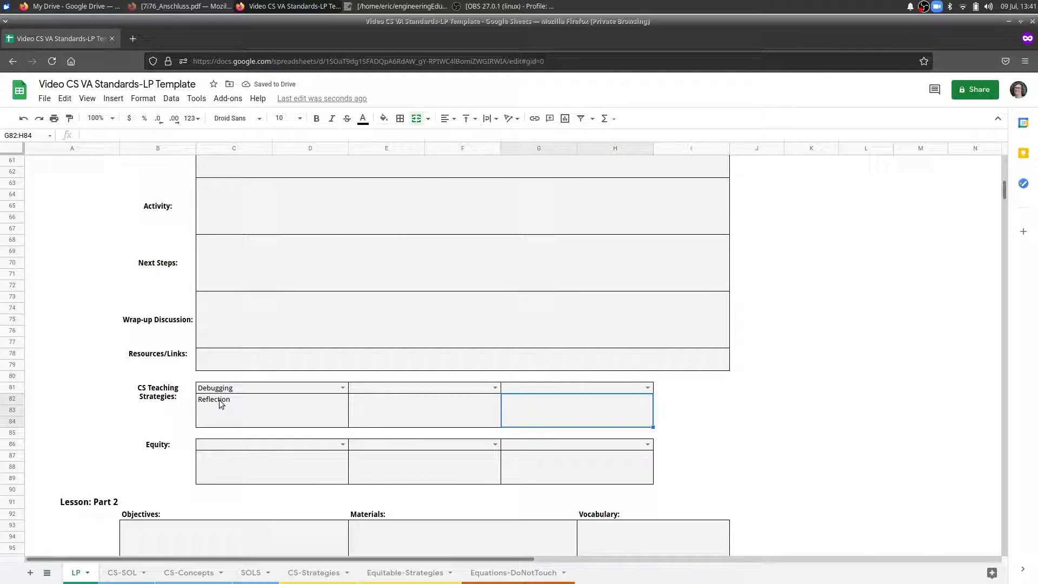
# Choose Imposter syndrome as the first Equity entry of Lesson: Part 1 and enter "Reflection" in the box beneath it.
pyautogui.scroll(-2, 221, 405)
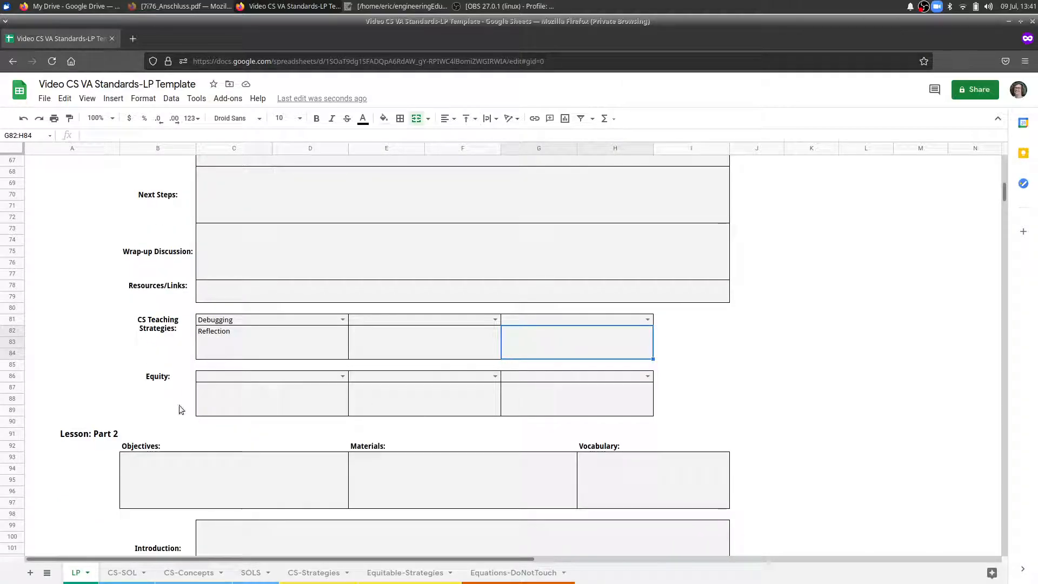
pyautogui.click(342, 377)
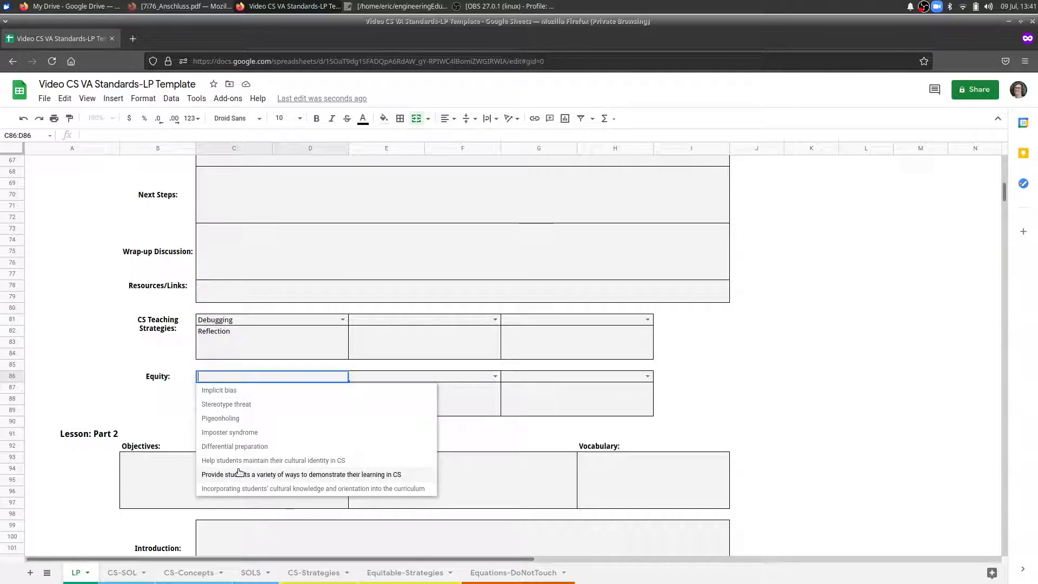
pyautogui.click(222, 433)
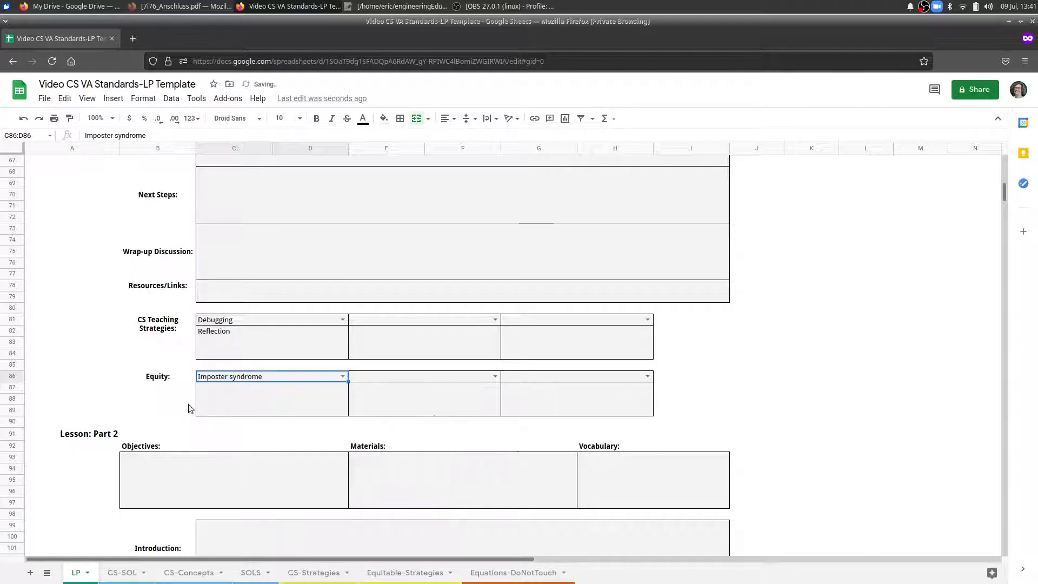
pyautogui.click(283, 397)
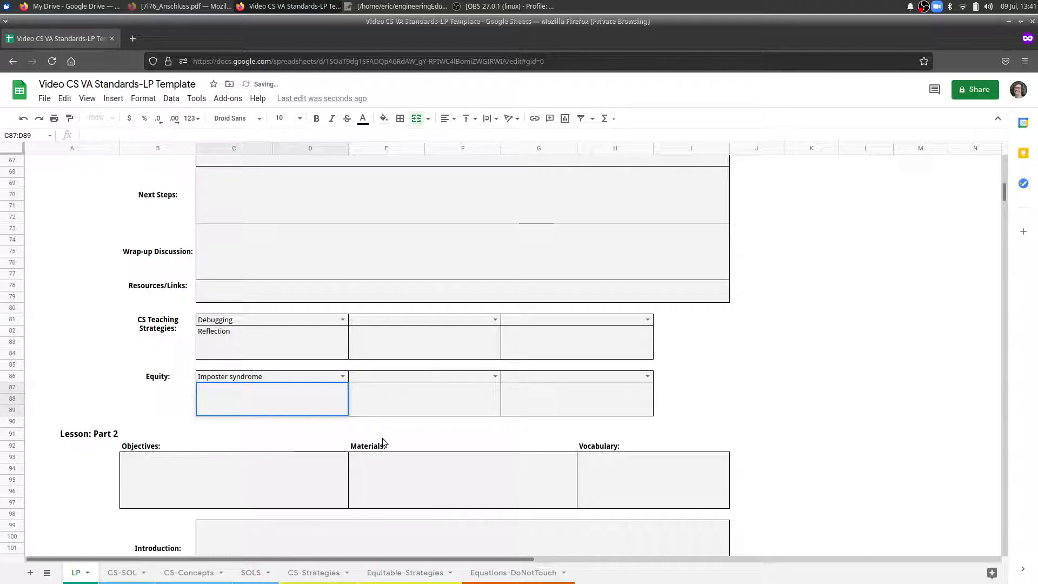
pyautogui.write('Reflection')
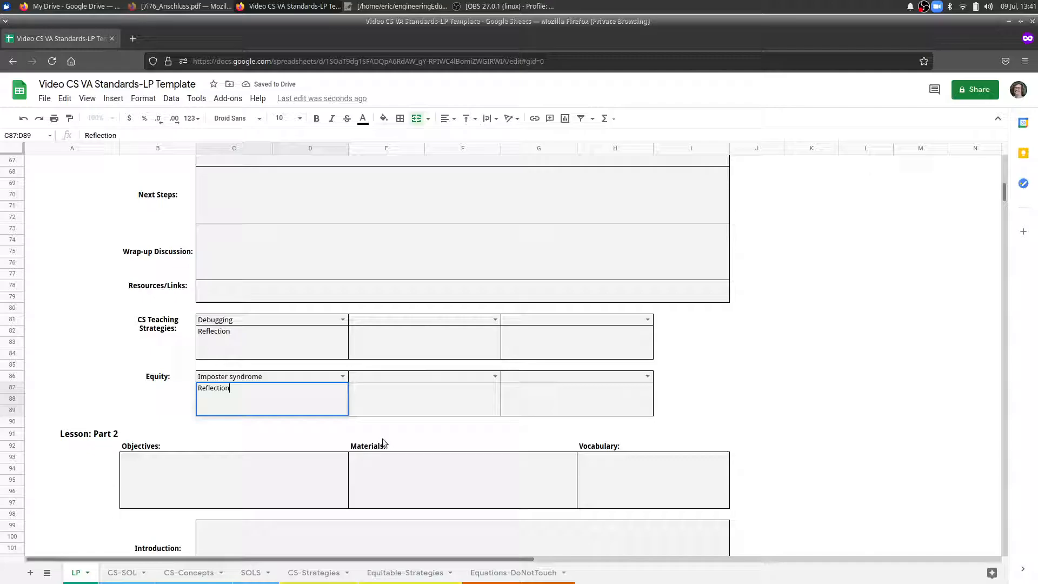
pyautogui.click(733, 344)
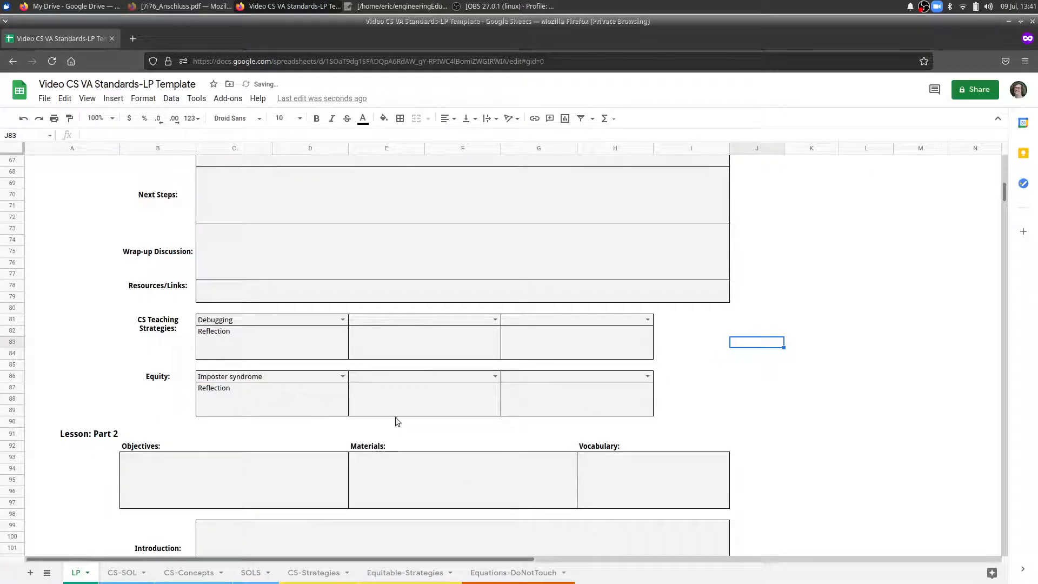
# Copy the Lesson: Part 1 and Part 2 blocks (A44:I136) and paste them below the closing grey bar, starting at A138.
pyautogui.scroll(-2, 673, 362)
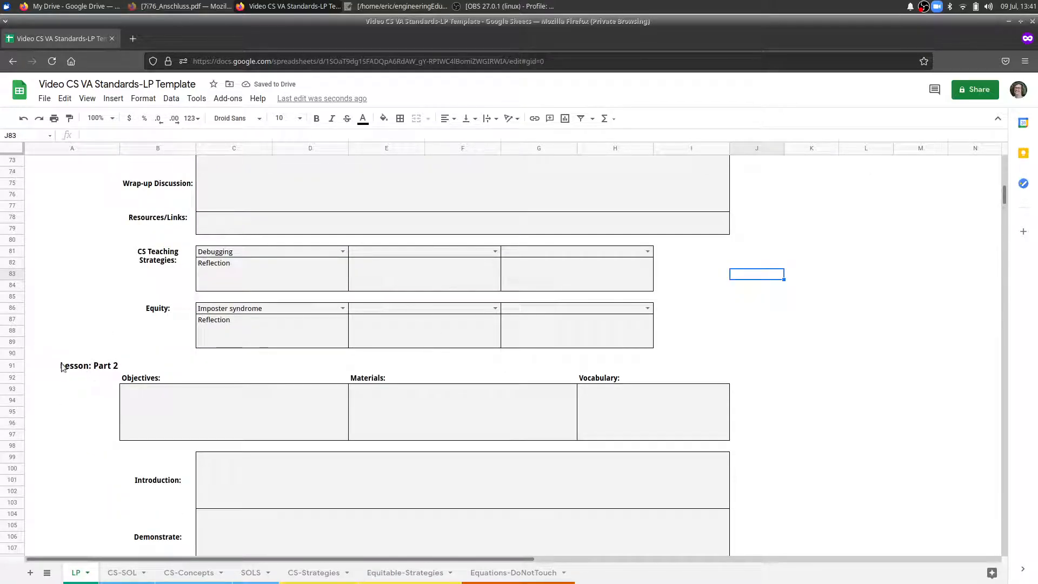
pyautogui.scroll(-15, 383, 352)
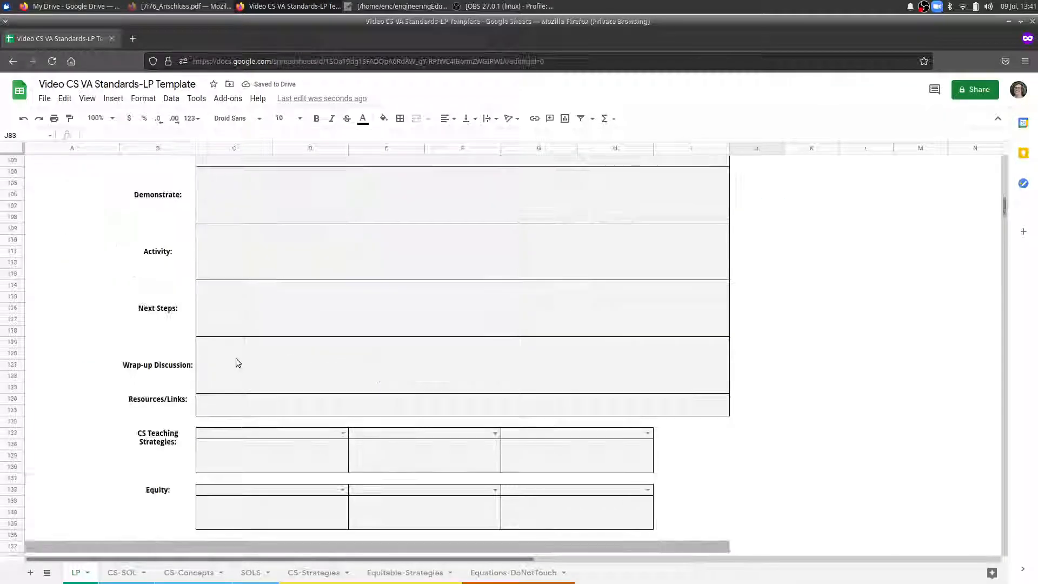
pyautogui.scroll(14, 301, 314)
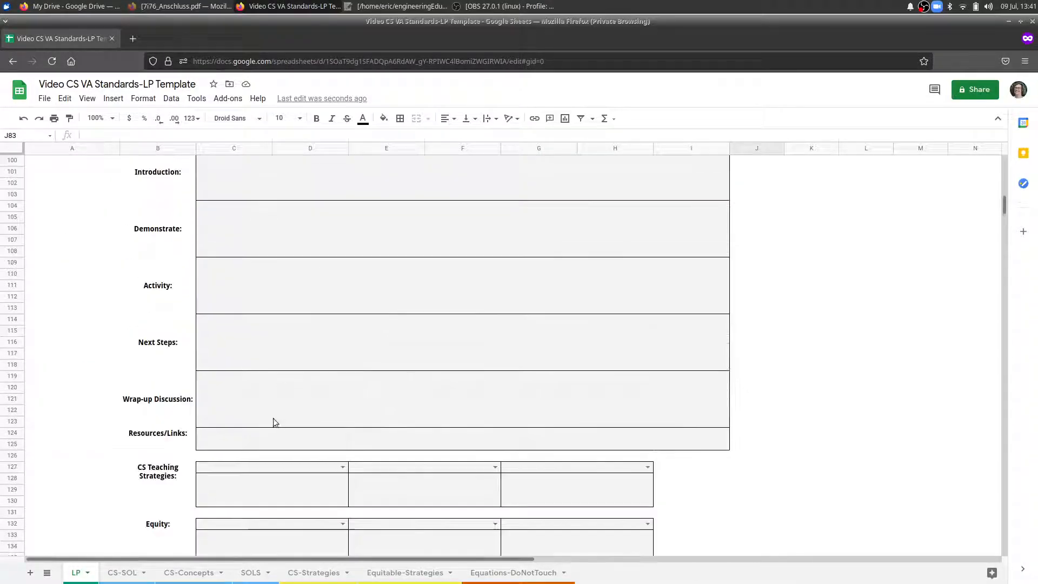
pyautogui.scroll(15, 273, 437)
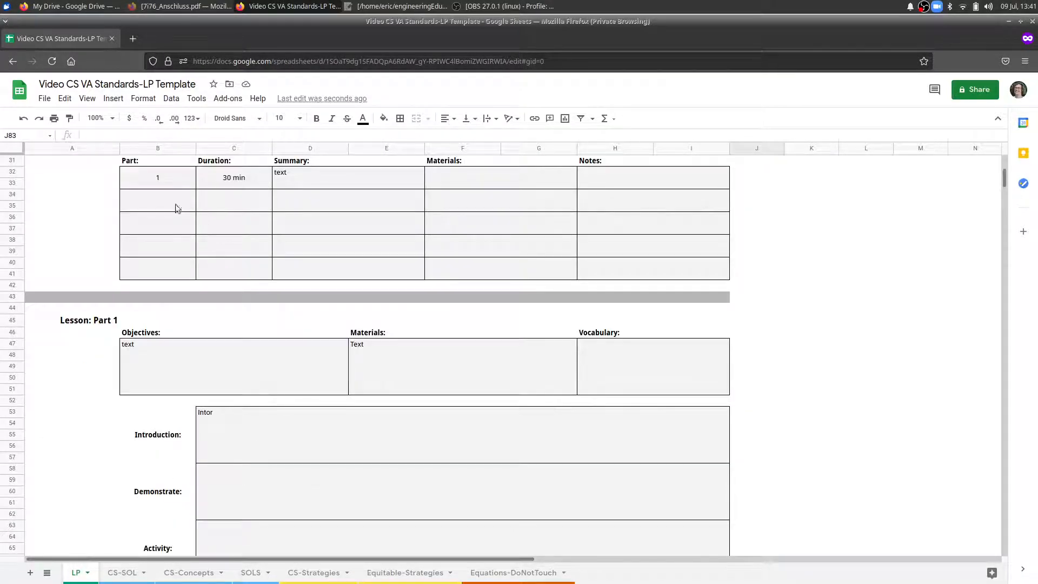
pyautogui.moveTo(37, 309); pyautogui.dragTo(663, 403)
pyautogui.scroll(-20, 564, 375)
pyautogui.scroll(-2, 560, 382)
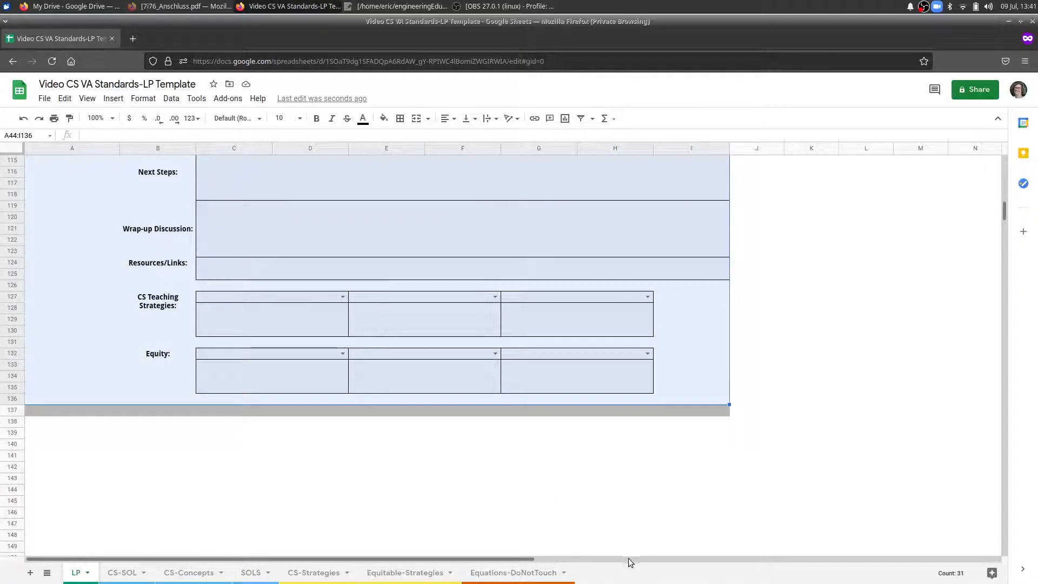
pyautogui.click(43, 425)
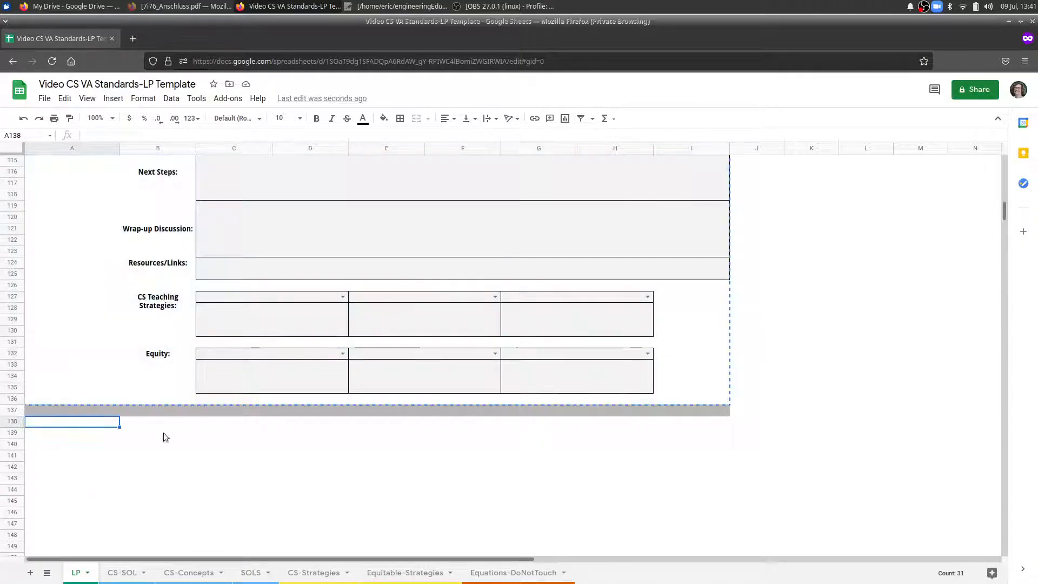
pyautogui.scroll(9, 214, 530)
pyautogui.scroll(-7, 213, 530)
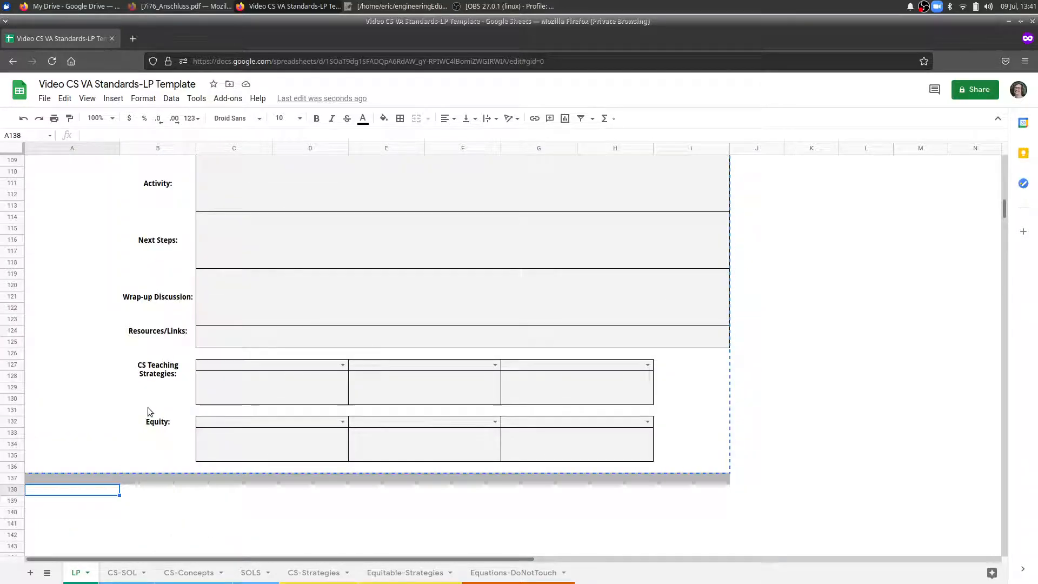
pyautogui.hotkey('ctrl', 'v')
# Rename the headings of the two pasted lesson blocks as "Lesson: Part 3" and "Lesson: Part 4".
pyautogui.scroll(-5, 151, 505)
pyautogui.doubleClick(117, 332)
pyautogui.write('3')
pyautogui.scroll(-13, 139, 376)
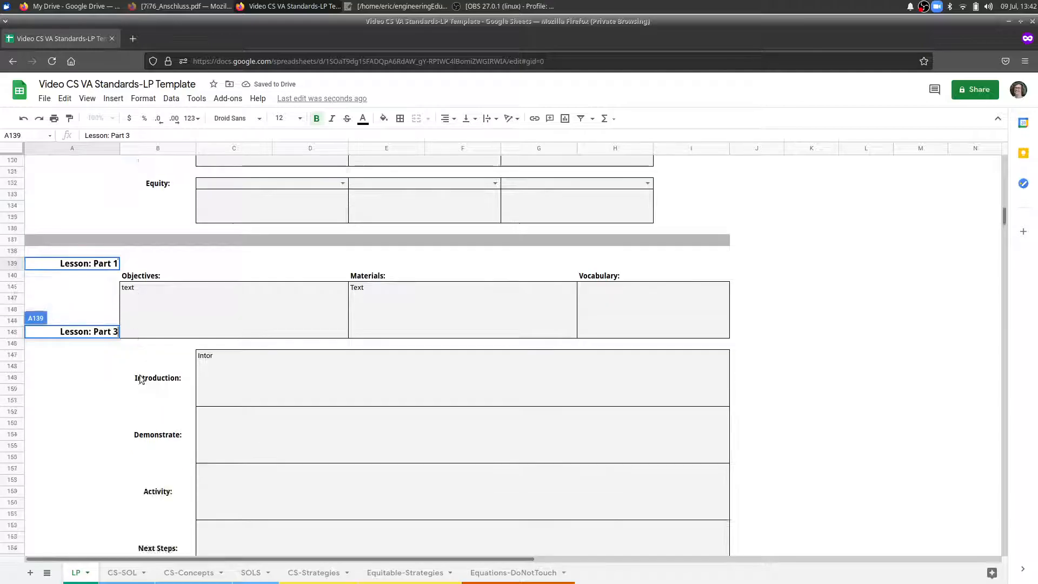
pyautogui.click(112, 412)
pyautogui.doubleClick(114, 411)
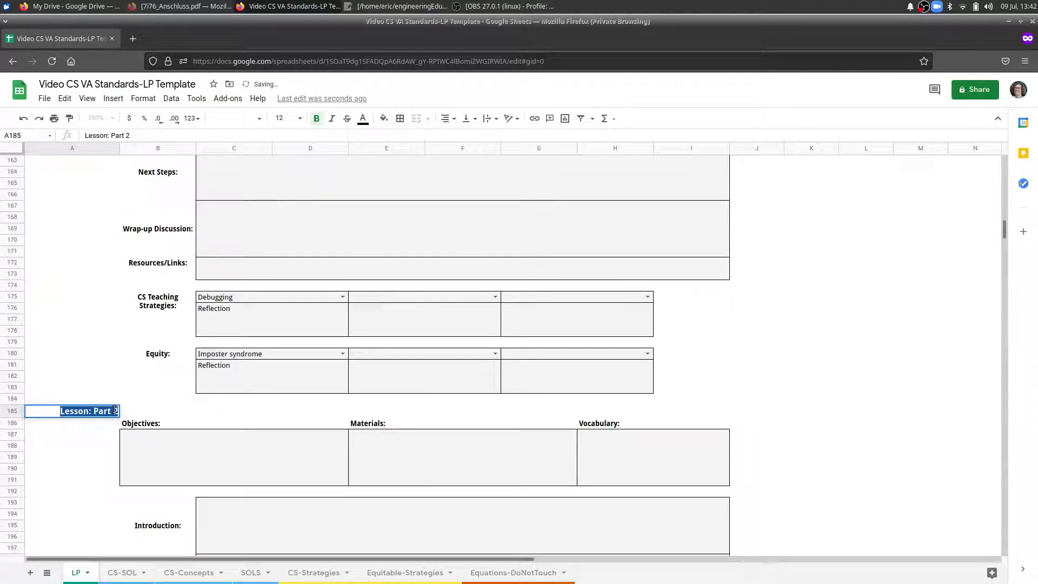
pyautogui.write('4')
pyautogui.press('Tab')
# Open the print settings for the LP sheet and set the page orientation to Portrait.
pyautogui.scroll(-1, 177, 372)
pyautogui.scroll(-15, 177, 375)
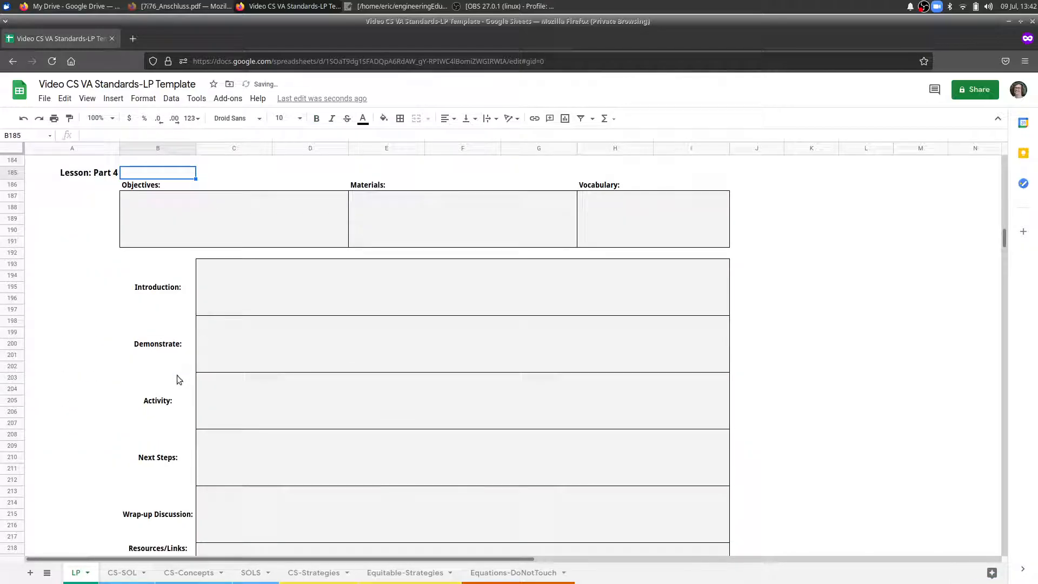
pyautogui.scroll(5, 373, 487)
pyautogui.scroll(-2, 373, 492)
pyautogui.scroll(20, 217, 427)
pyautogui.scroll(20, 261, 439)
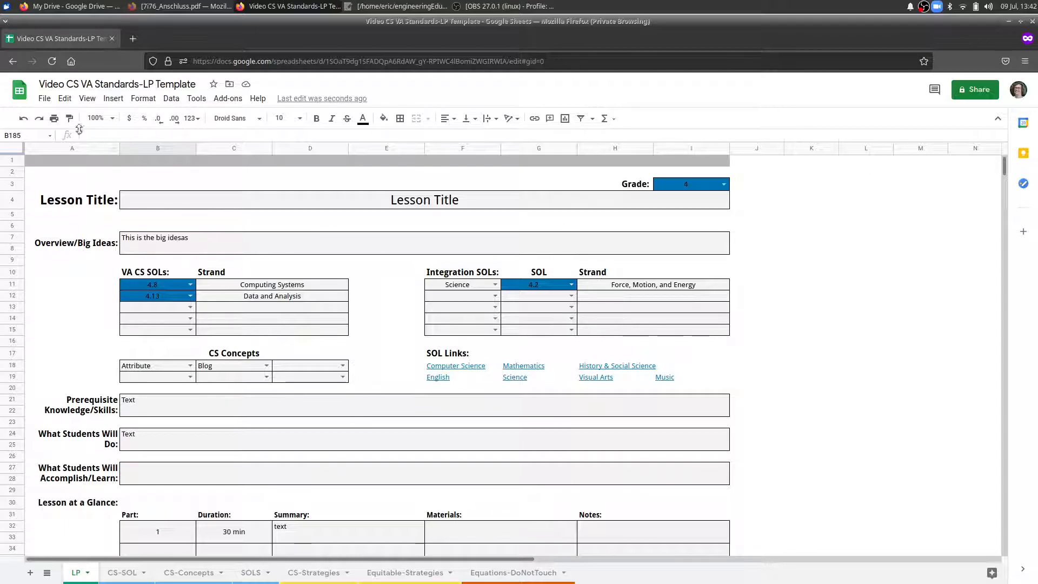
pyautogui.click(42, 95)
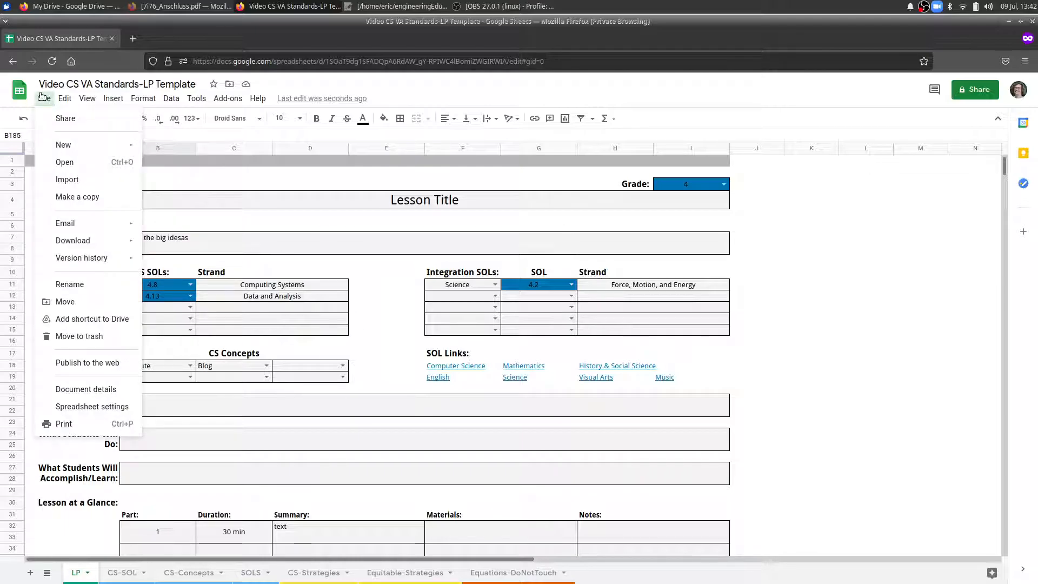
pyautogui.moveTo(91, 265)
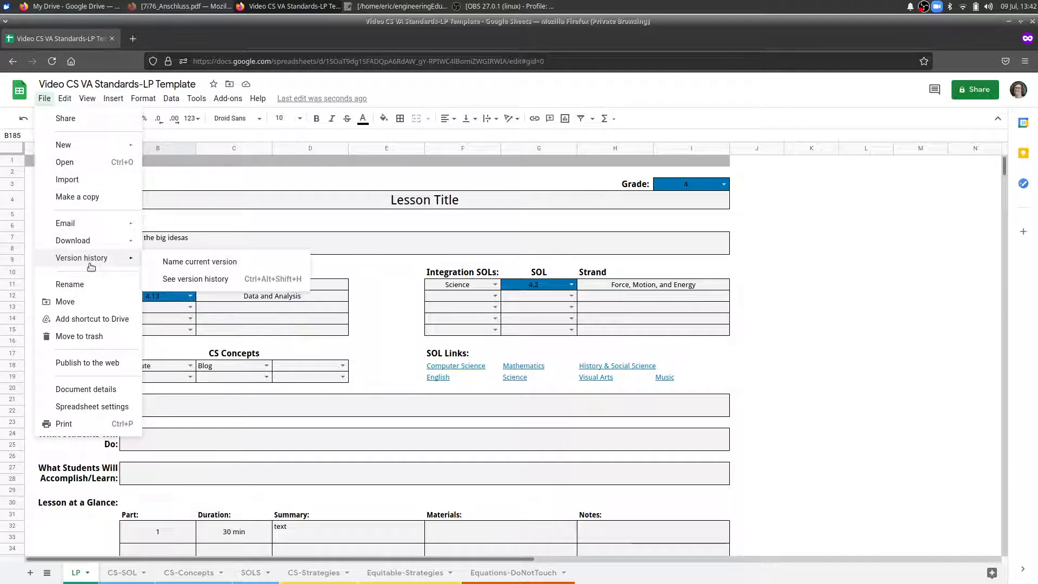
pyautogui.click(78, 425)
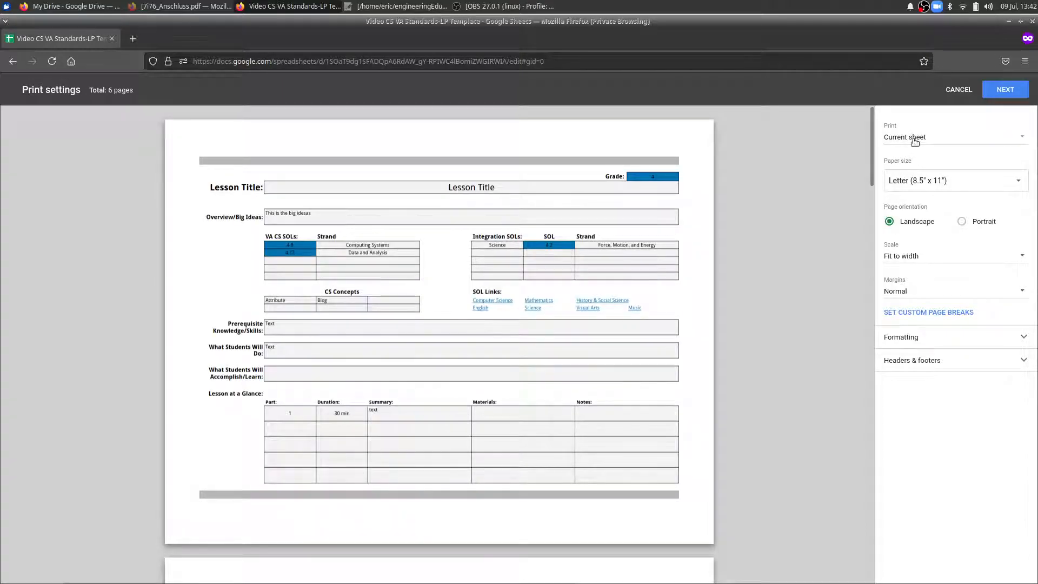
pyautogui.click(962, 221)
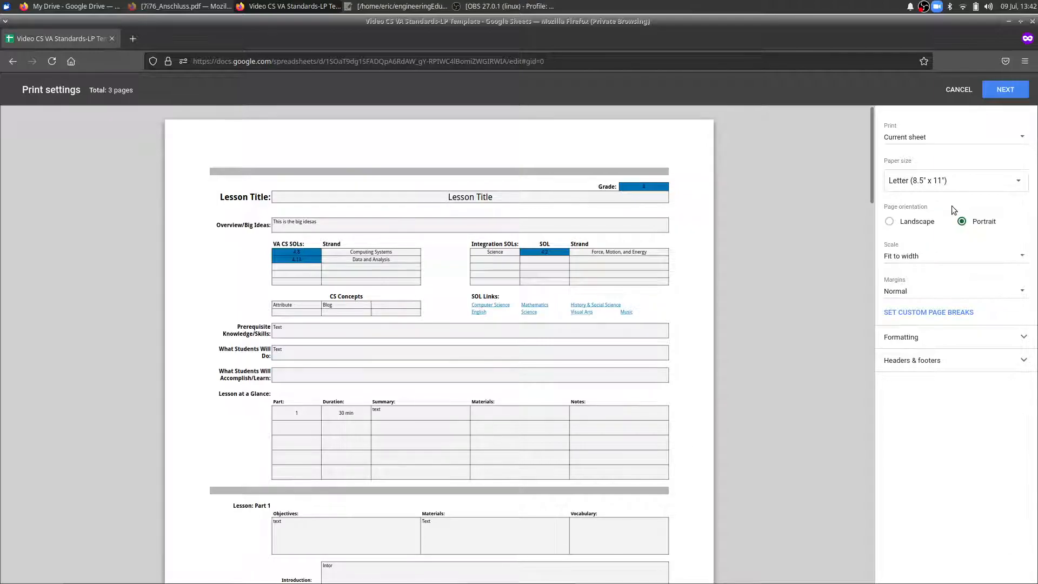
# Choose the Fit to width scale and, in the custom page breaks, move the vertical break after column D out to the outer edge of column I.
pyautogui.click(927, 262)
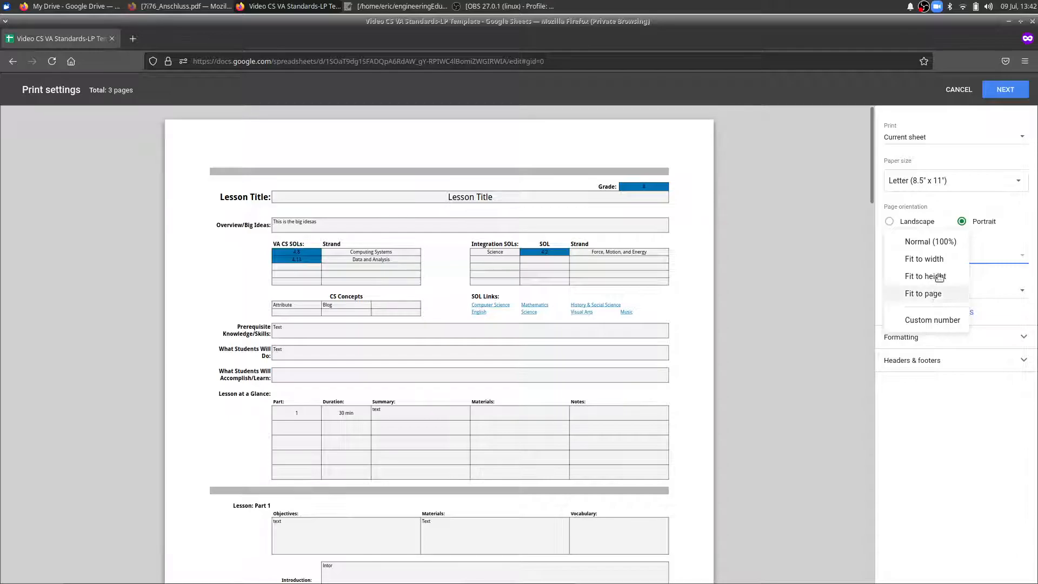
pyautogui.click(922, 259)
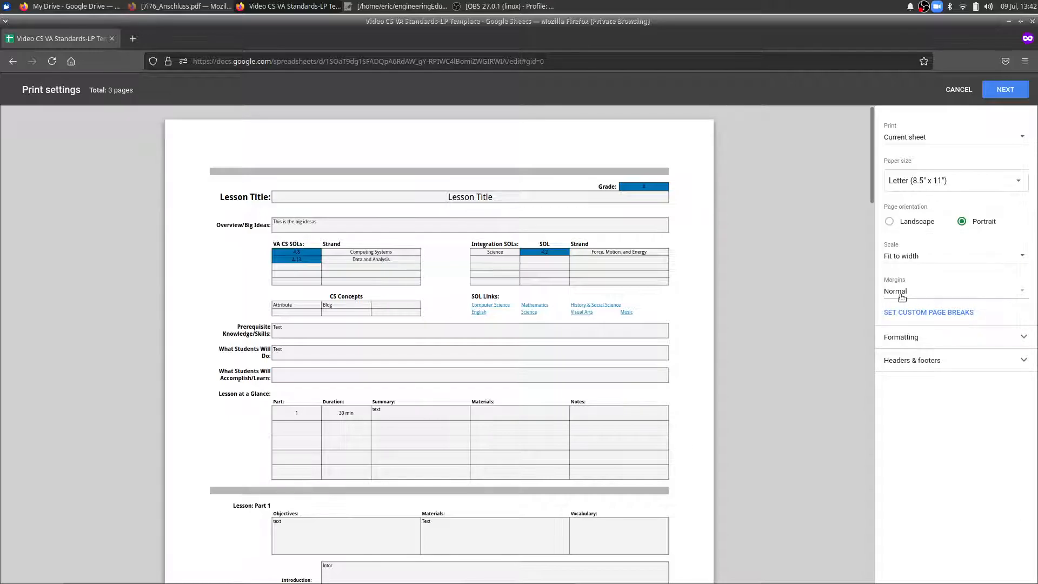
pyautogui.click(928, 317)
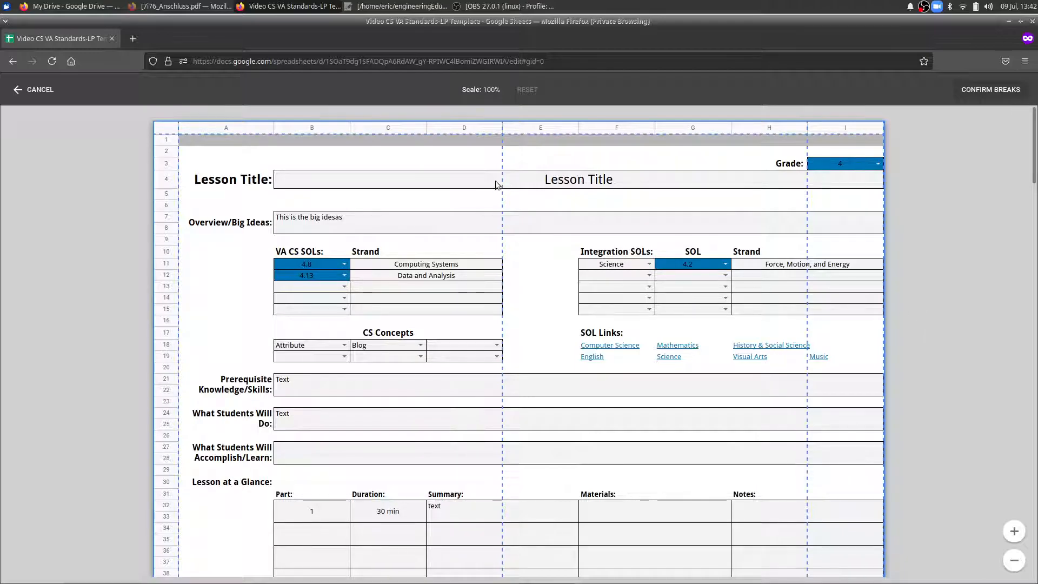
pyautogui.scroll(-5, 510, 388)
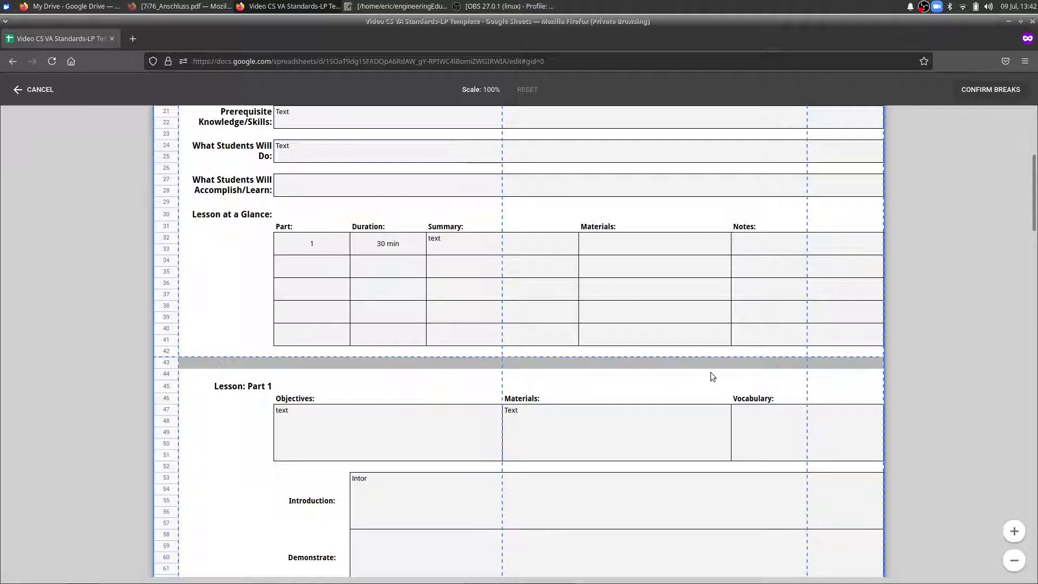
pyautogui.scroll(5, 618, 381)
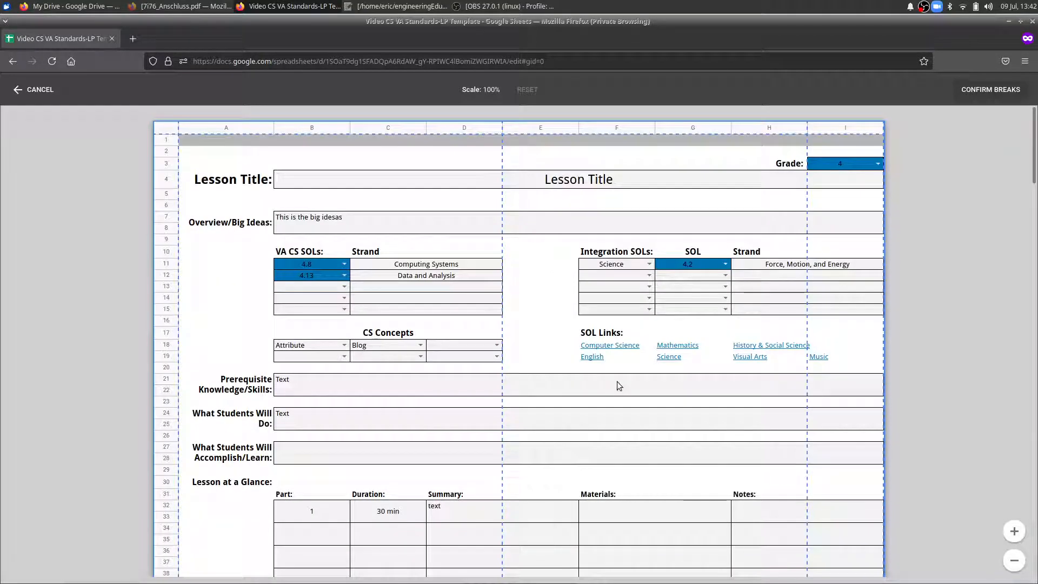
pyautogui.moveTo(508, 234); pyautogui.dragTo(942, 247)
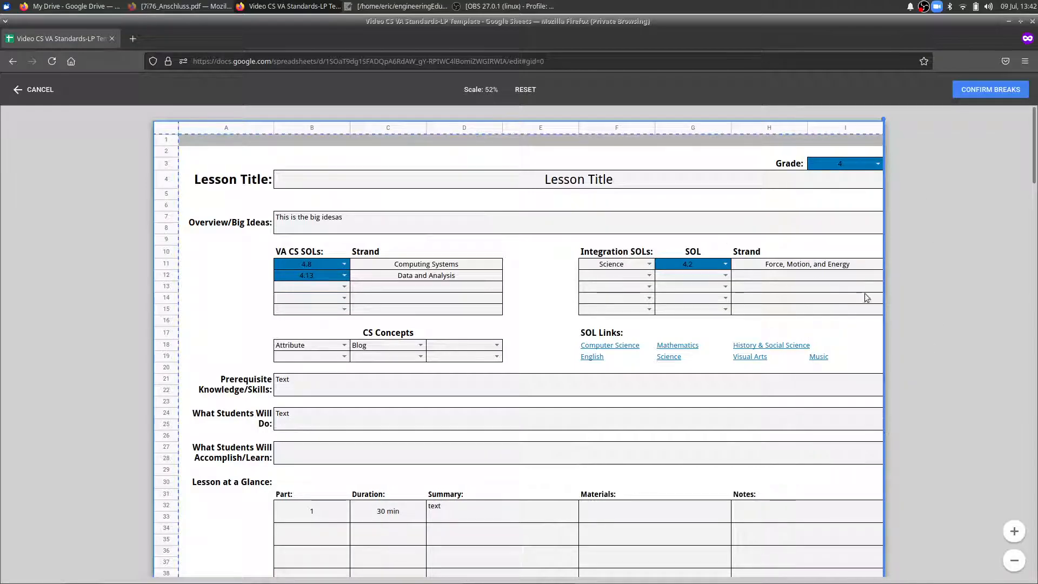
# Move the horizontal page break crossing Part 1's CS Teaching Strategies up to between rows 42 and 43, just above the grey bar.
pyautogui.scroll(-5, 373, 274)
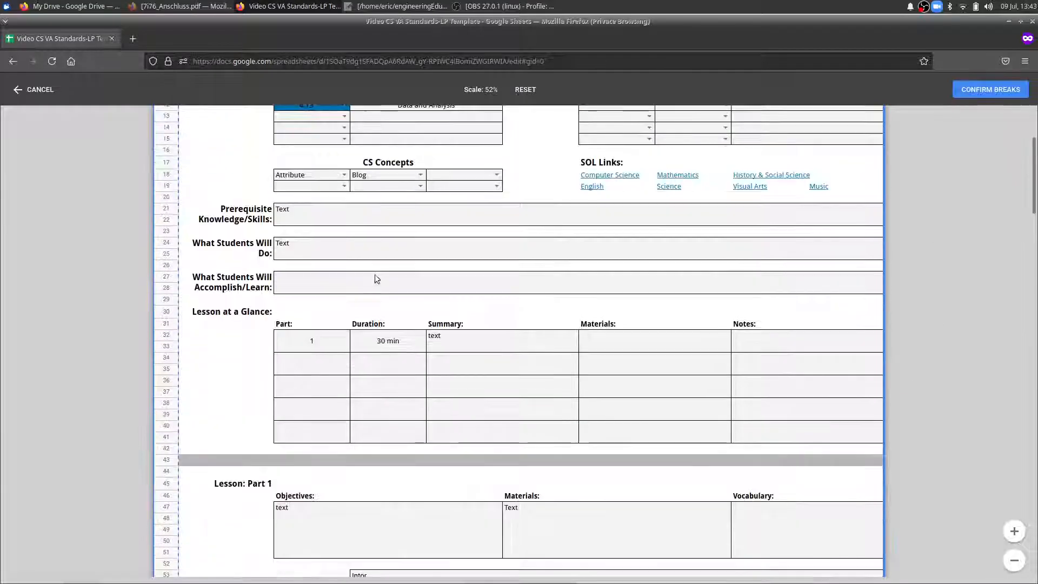
pyautogui.scroll(-7, 561, 274)
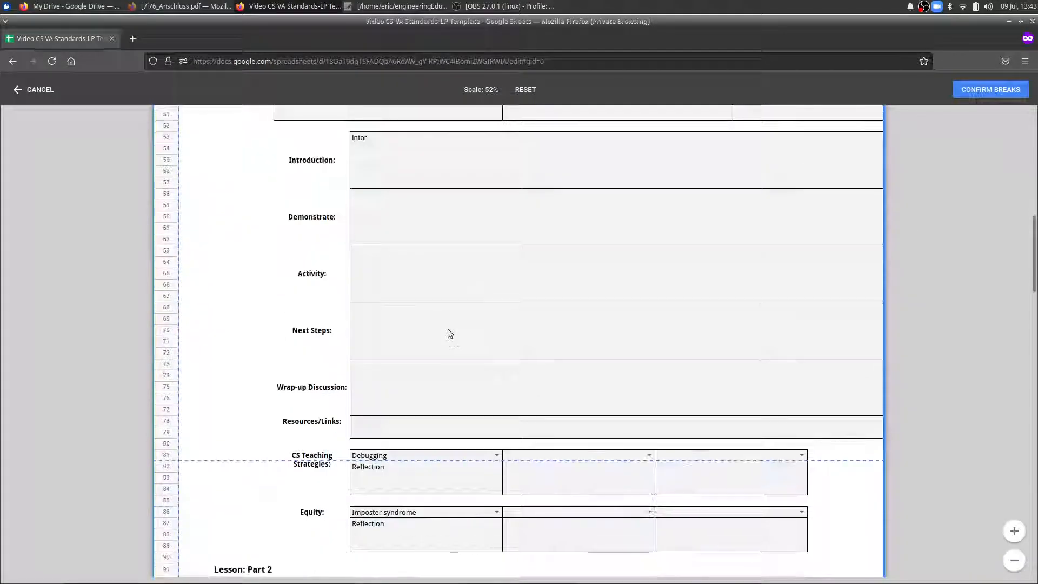
pyautogui.moveTo(237, 463); pyautogui.dragTo(323, 15)
pyautogui.scroll(3, 305, 263)
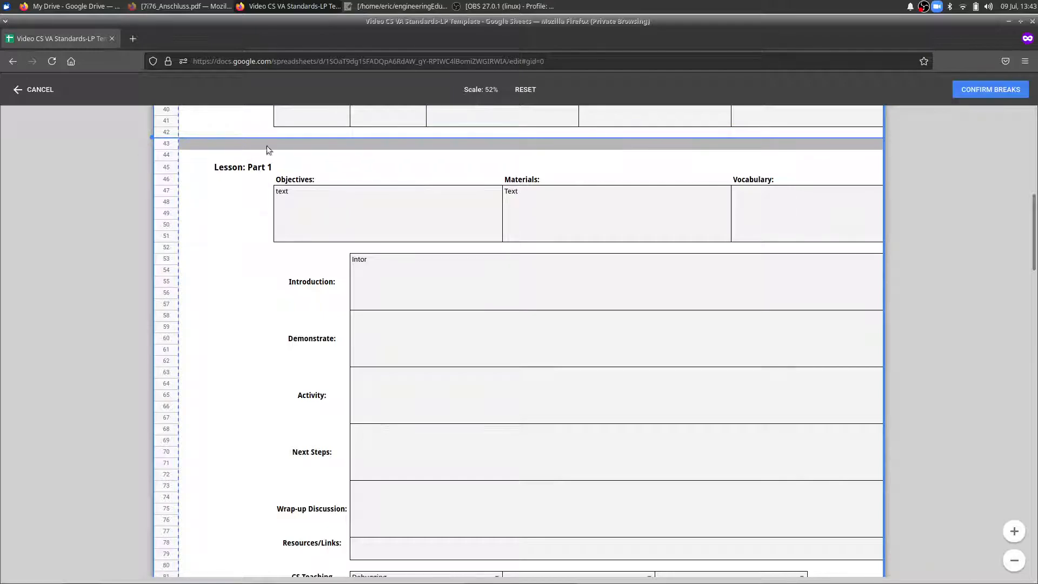
pyautogui.scroll(10, 244, 149)
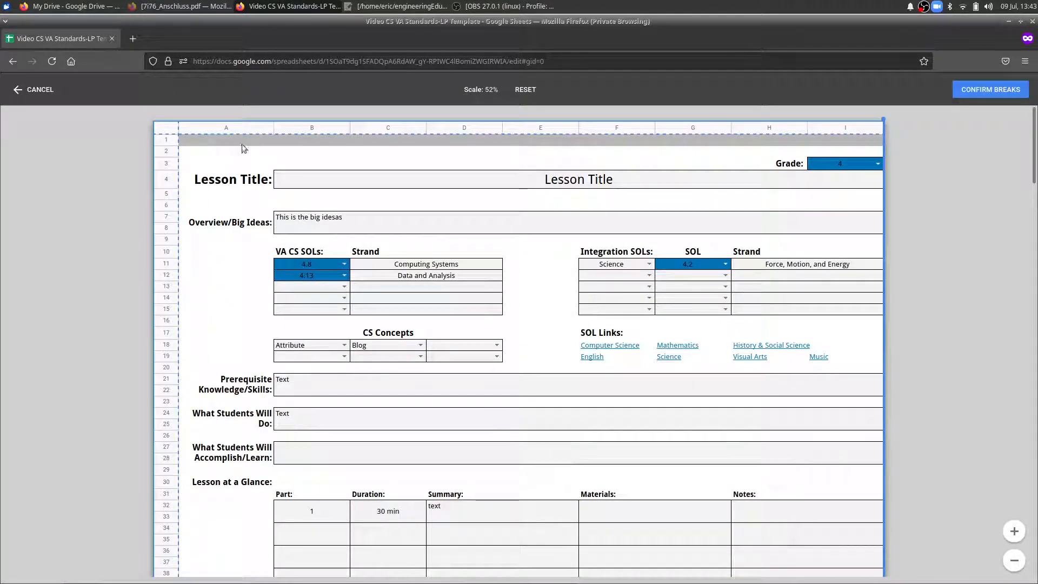
# Move the page break crossing Part 2's Resources/Links down to between rows 136 and 137, and confirm the custom breaks.
pyautogui.scroll(-20, 357, 354)
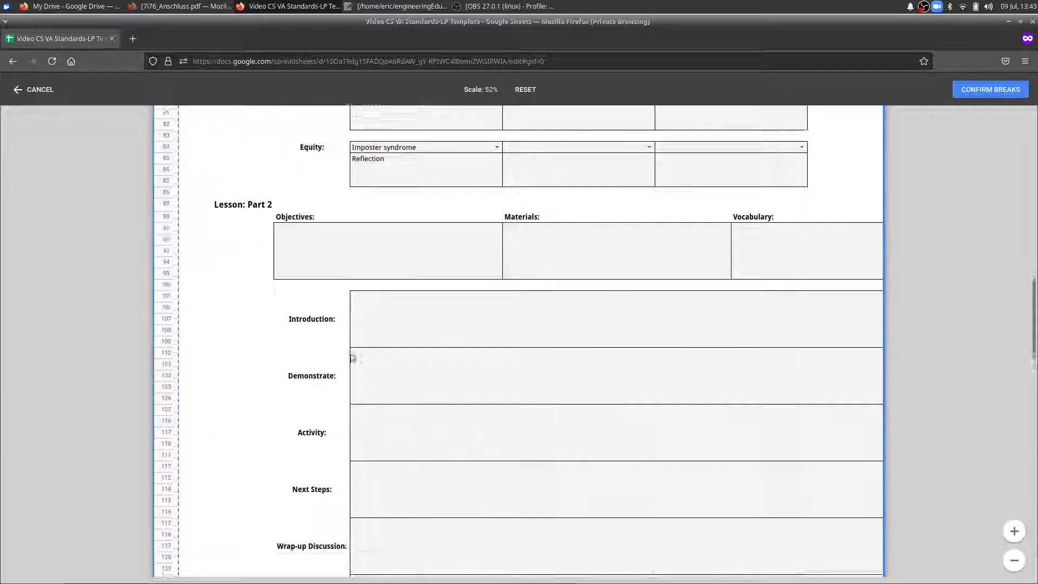
pyautogui.scroll(-5, 352, 357)
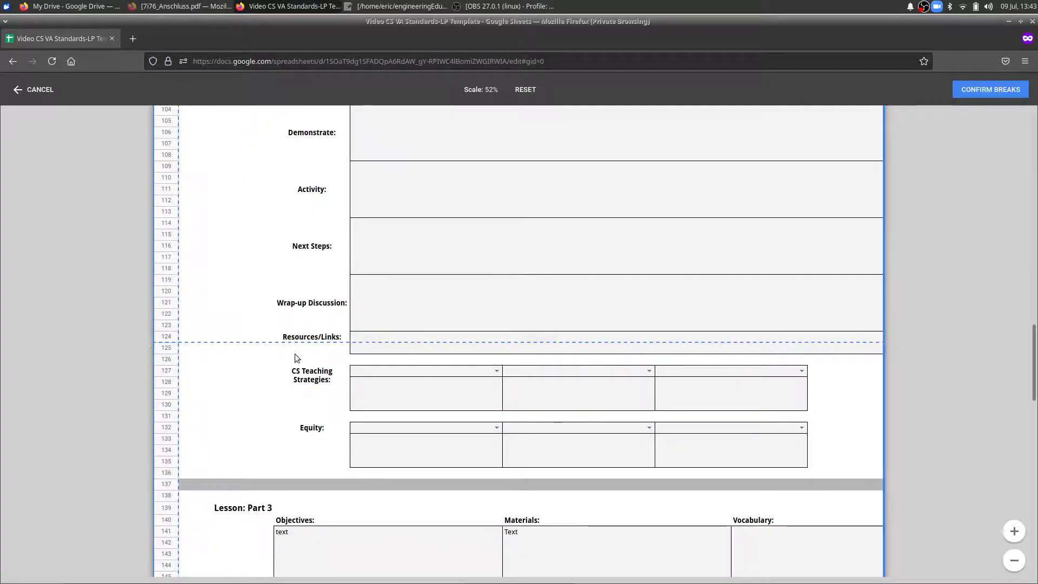
pyautogui.moveTo(300, 343); pyautogui.dragTo(326, 479)
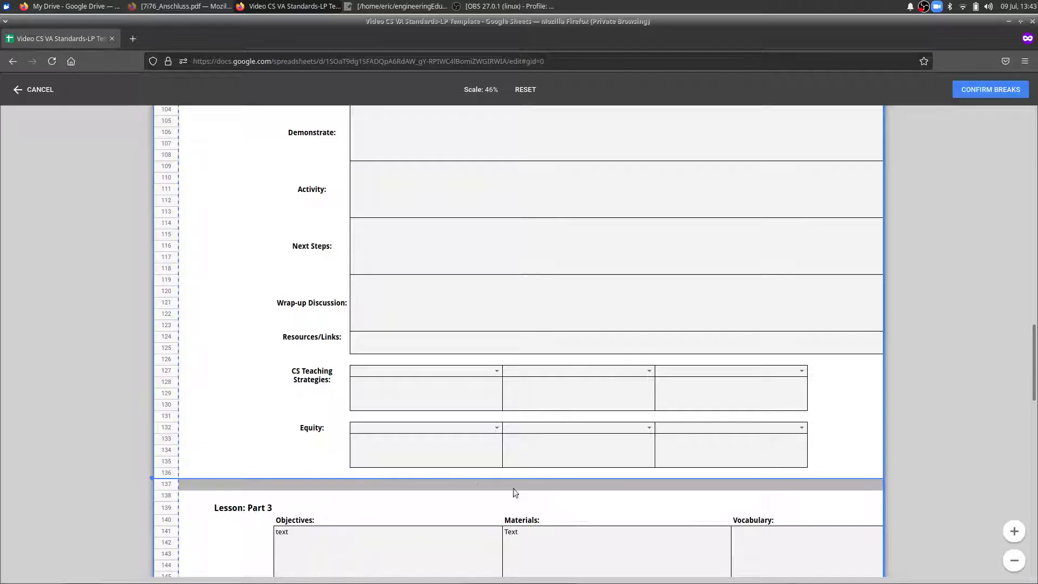
pyautogui.scroll(-3, 492, 486)
pyautogui.scroll(7, 535, 477)
pyautogui.click(999, 88)
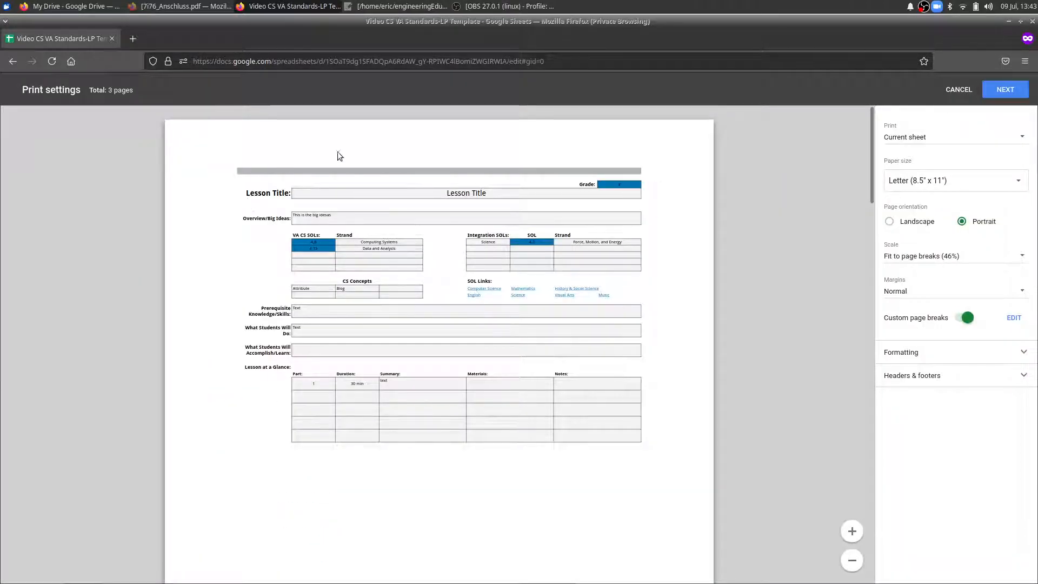
# Check the print preview, export the LP sheet as a PDF opened with Firefox, and look through its pages.
pyautogui.scroll(-10, 540, 392)
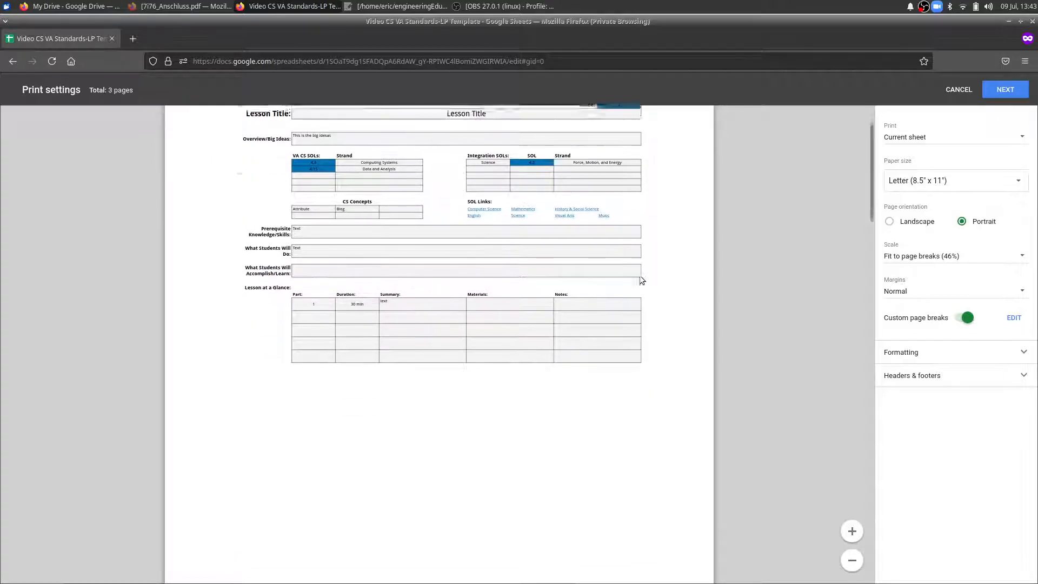
pyautogui.scroll(-7, 360, 313)
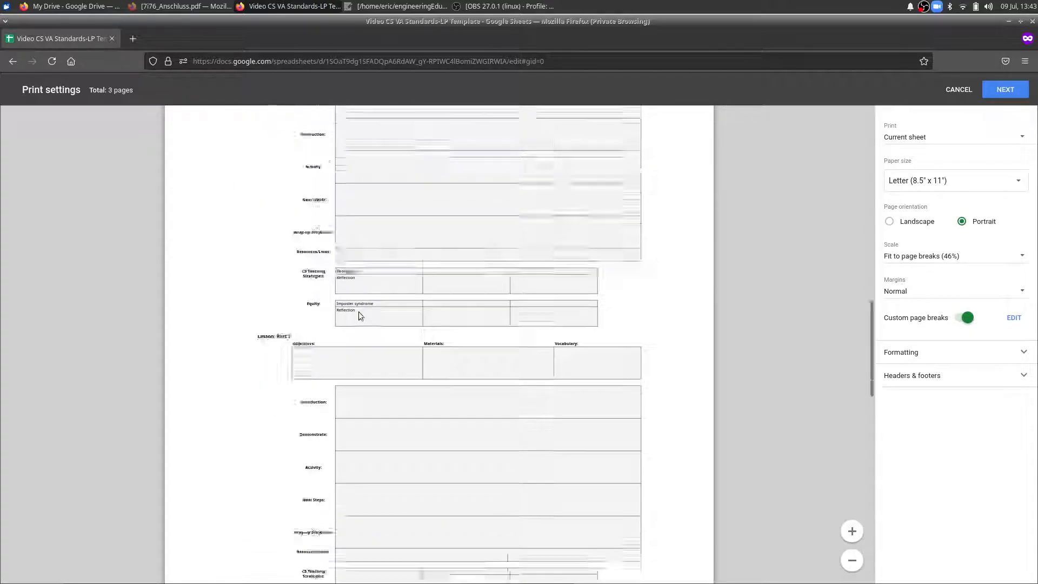
pyautogui.scroll(-12, 462, 380)
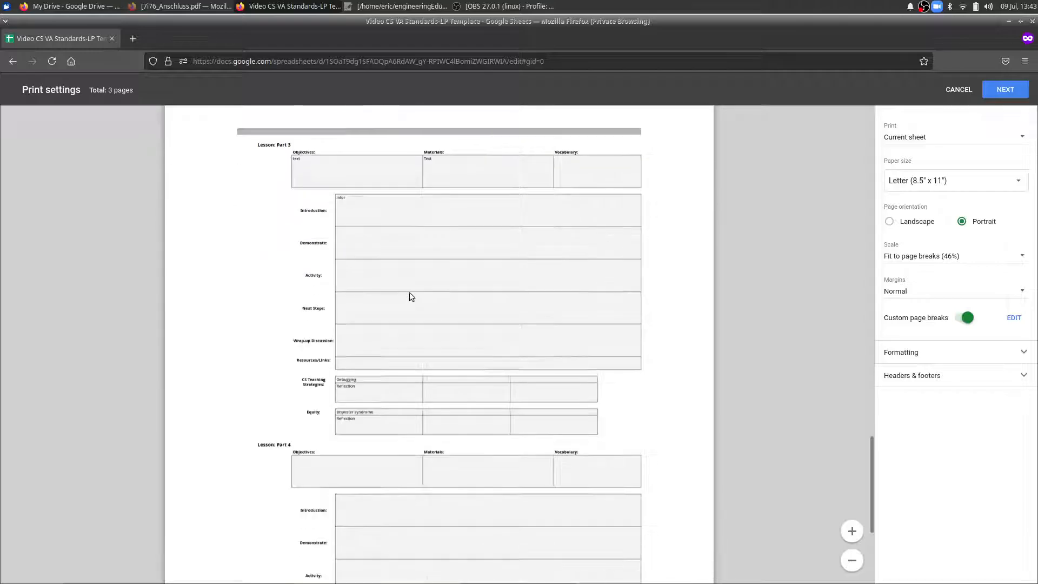
pyautogui.scroll(20, 481, 354)
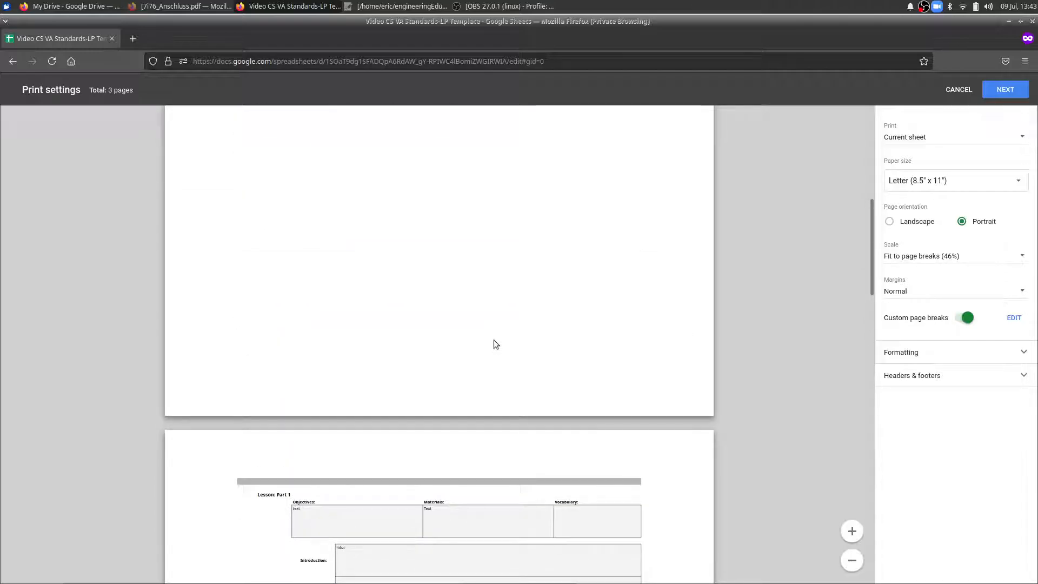
pyautogui.scroll(8, 494, 339)
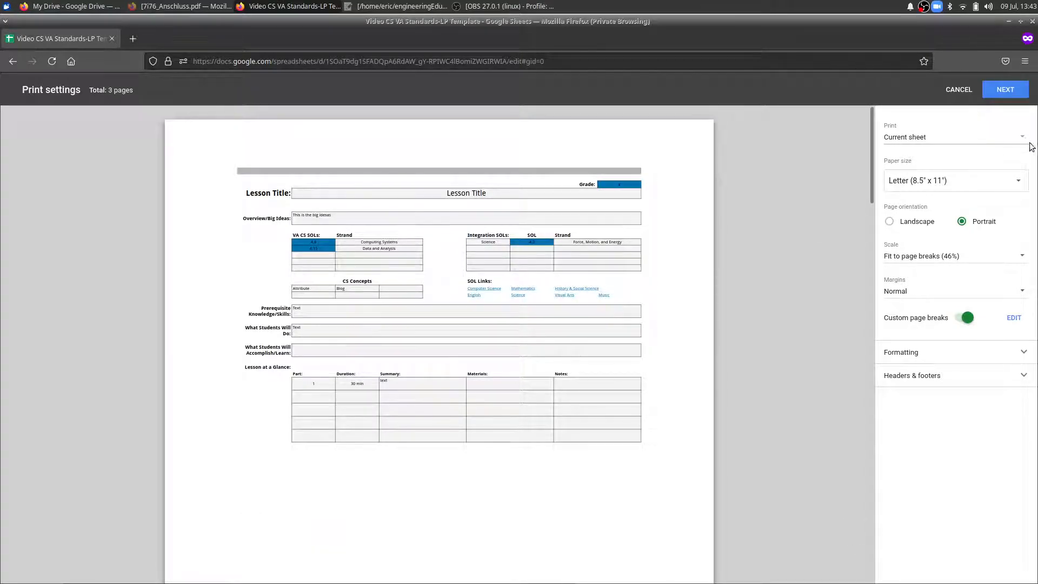
pyautogui.click(1003, 90)
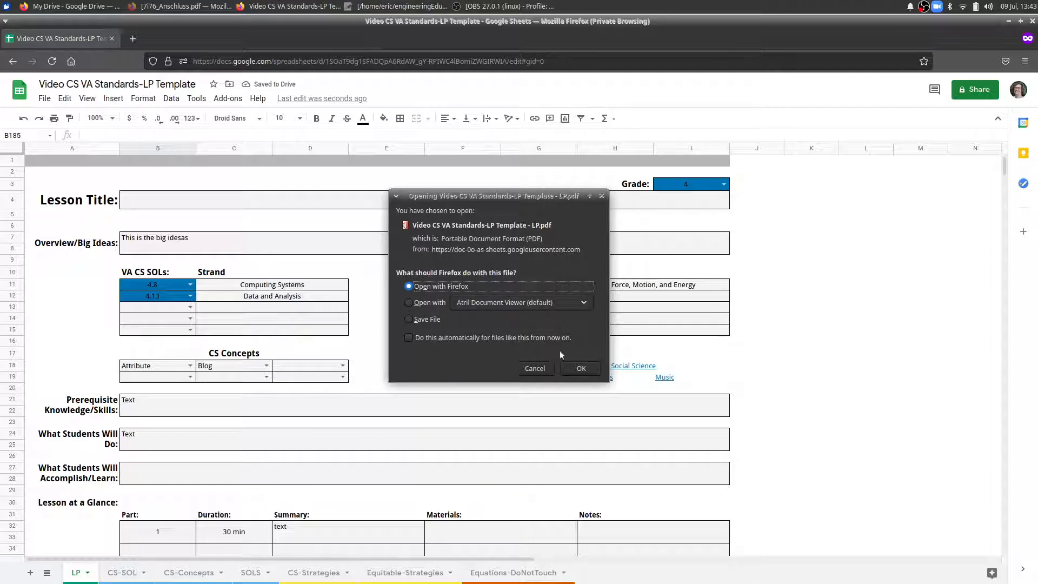
pyautogui.click(584, 367)
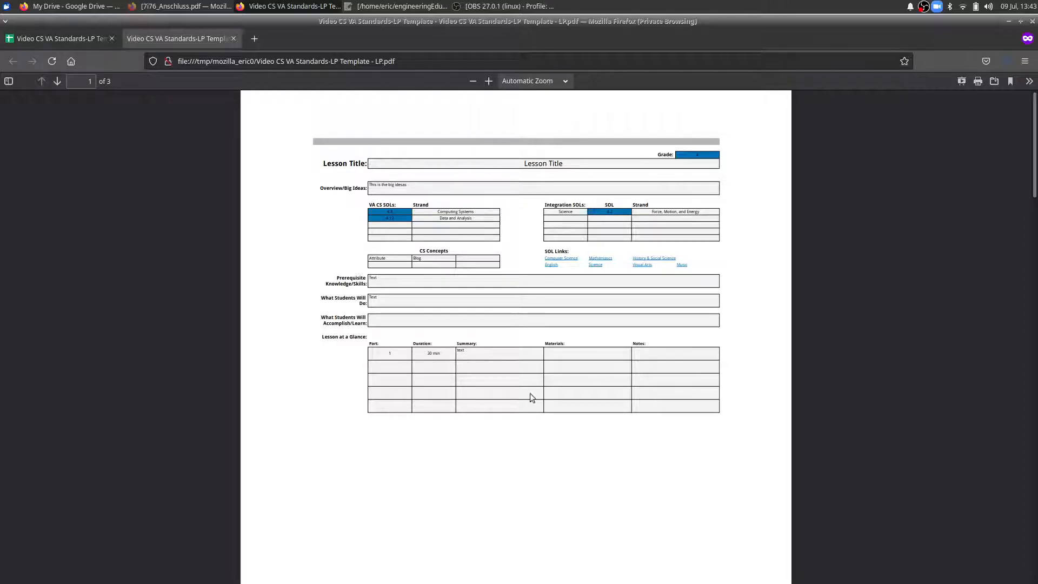
pyautogui.scroll(-5, 609, 248)
pyautogui.scroll(-5, 494, 403)
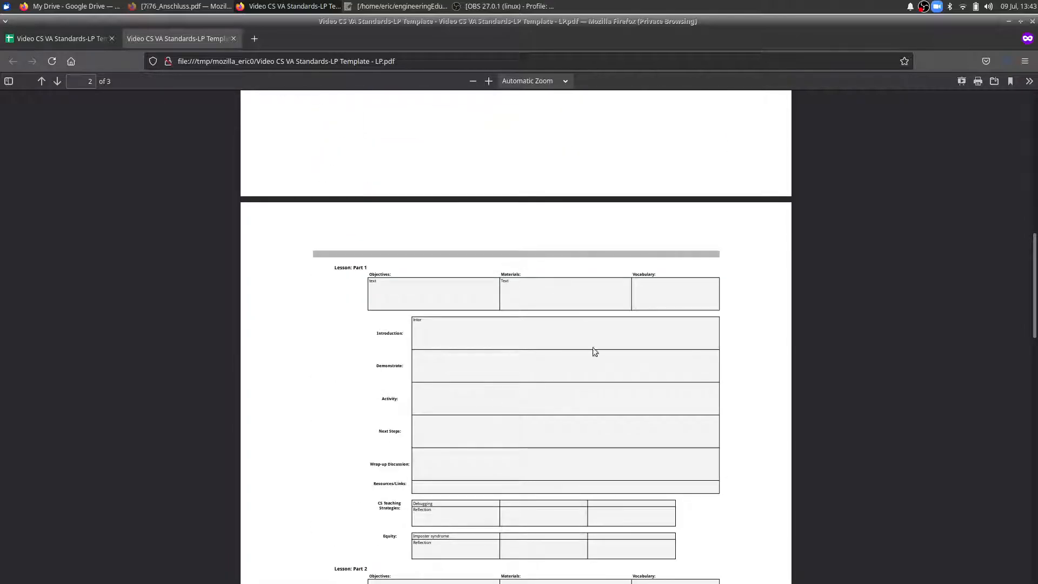
pyautogui.scroll(-4, 589, 355)
pyautogui.scroll(15, 567, 292)
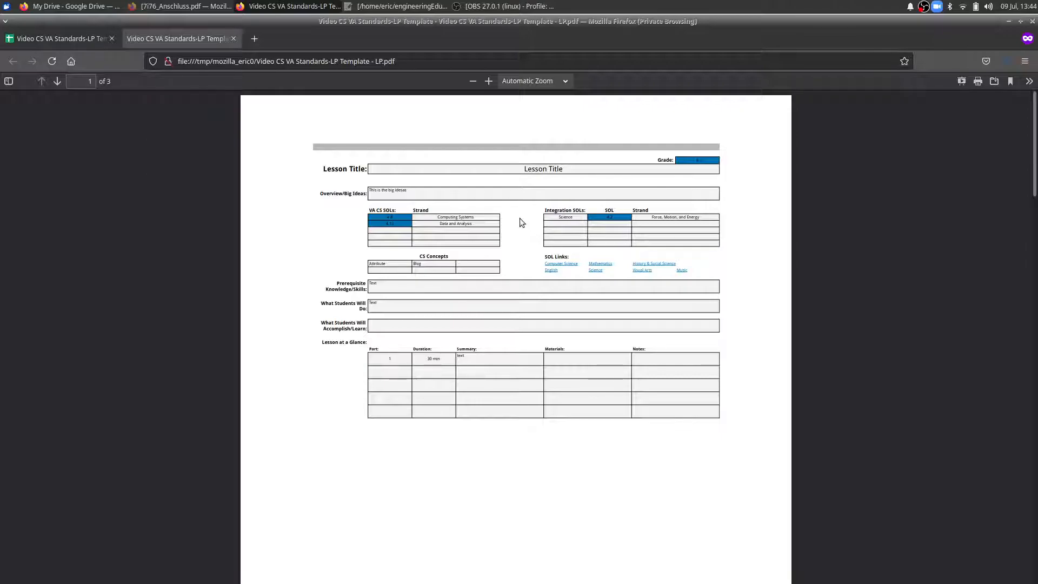
# Return to the spreadsheet and look through the Equations-DoNotTouch, CS-SOL, CS-Concepts, SOLS, CS-Strategies and Equitable-Strategies sheets, ending on LP.
pyautogui.click(66, 41)
pyautogui.scroll(-5, 689, 329)
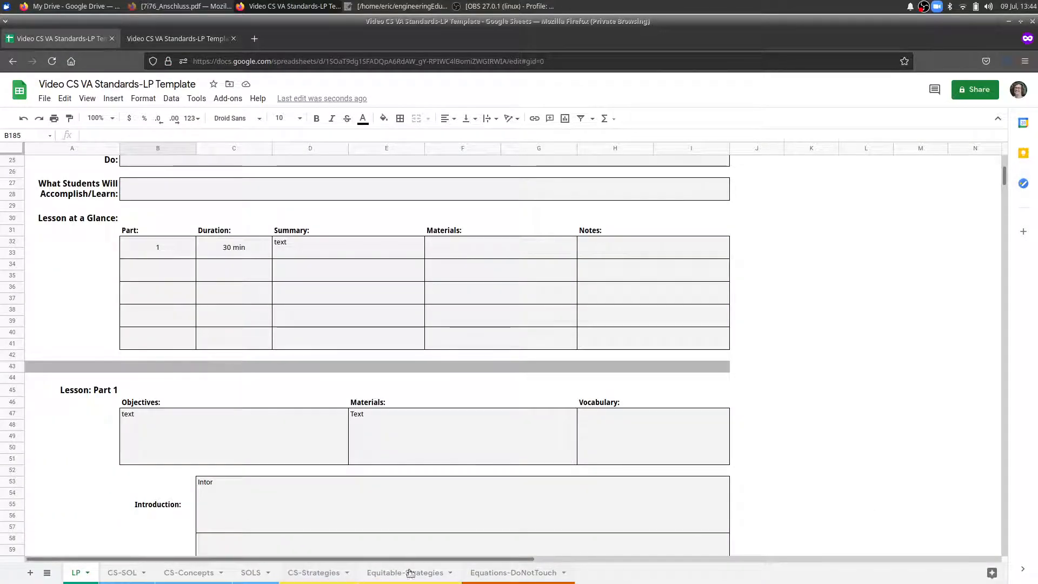
pyautogui.click(512, 572)
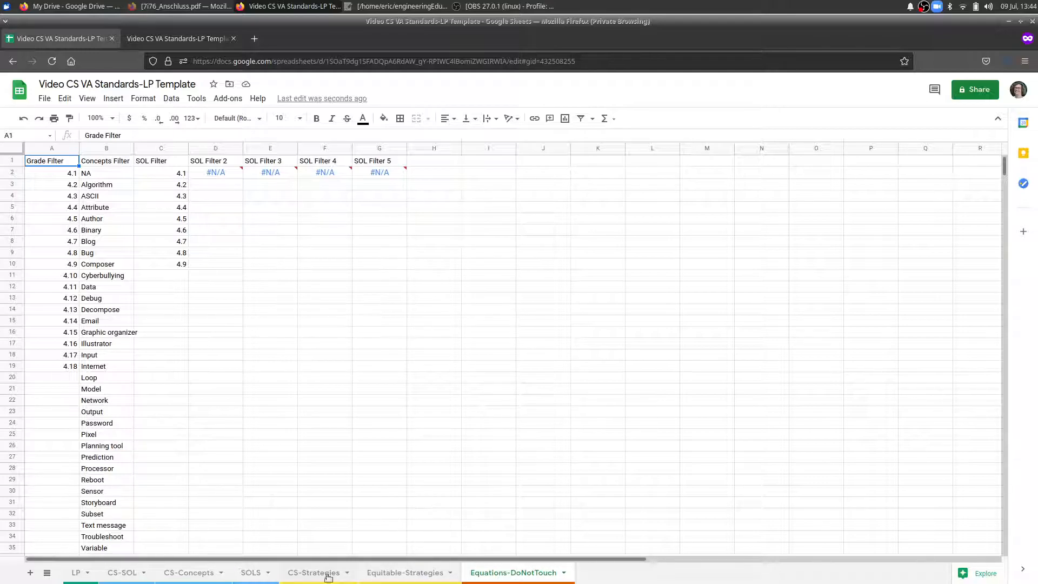
pyautogui.click(117, 575)
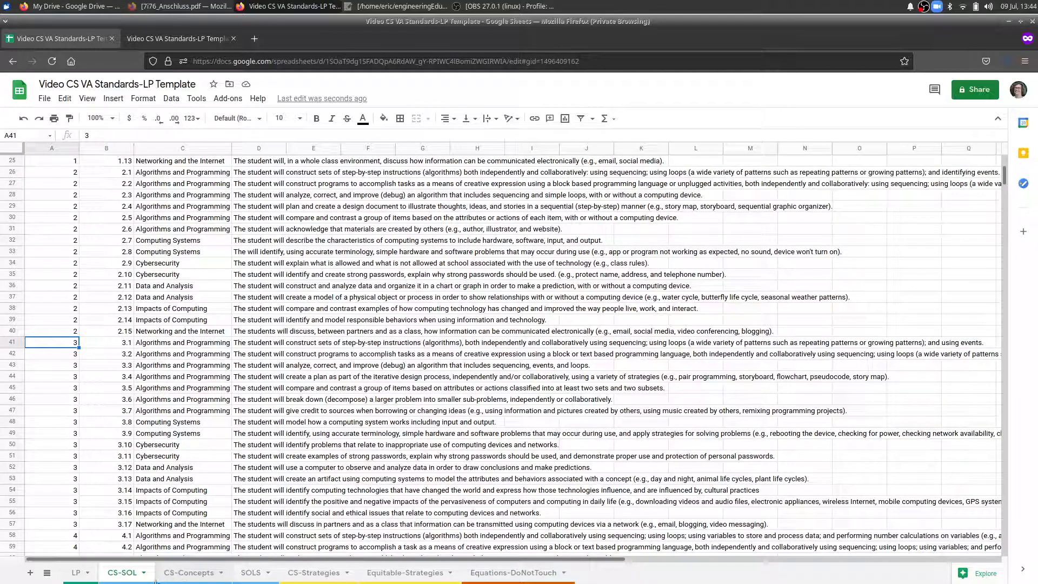
pyautogui.click(194, 575)
pyautogui.click(250, 573)
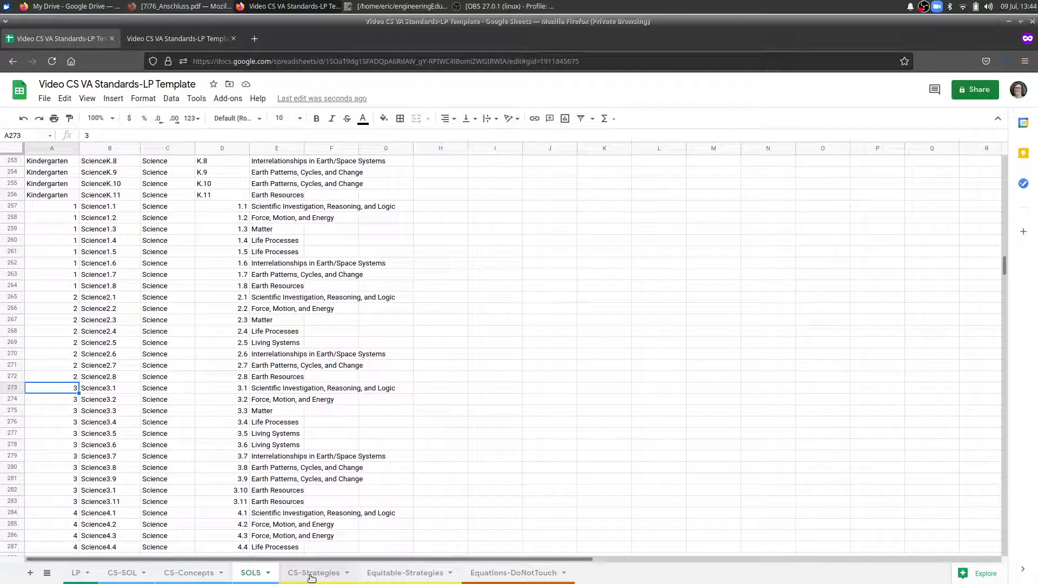
pyautogui.click(314, 573)
pyautogui.click(393, 574)
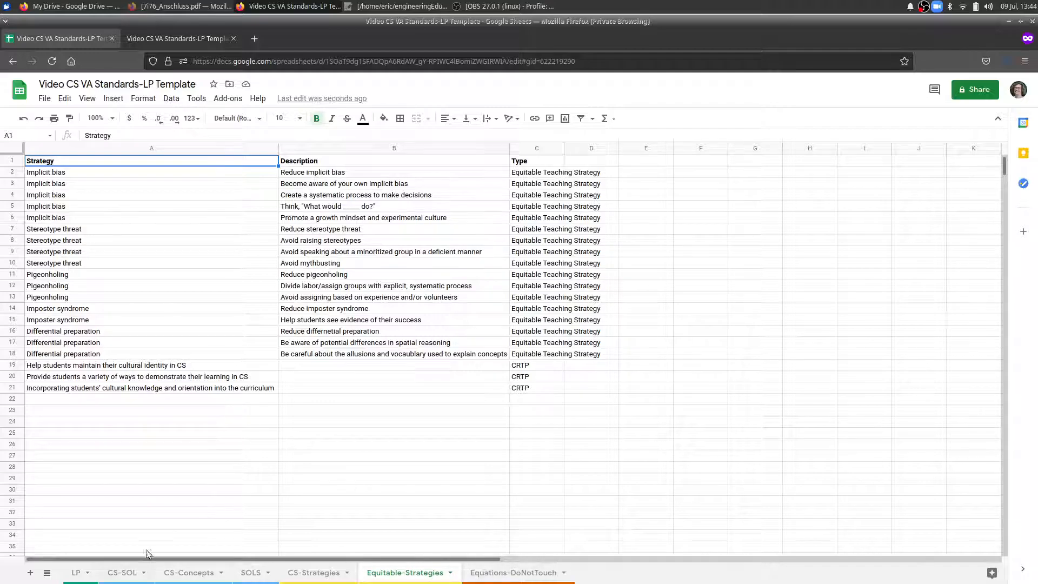
pyautogui.click(77, 574)
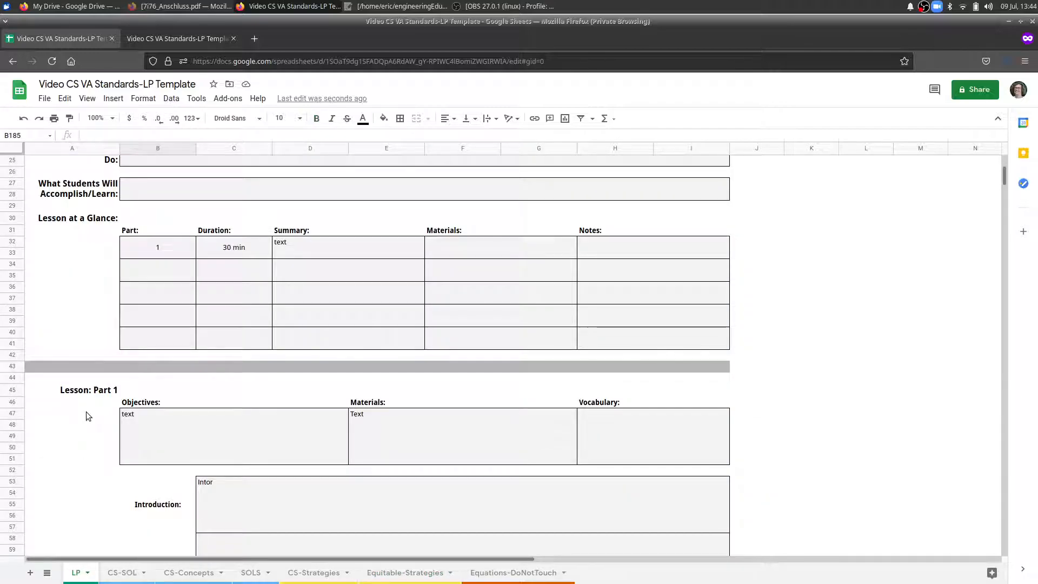